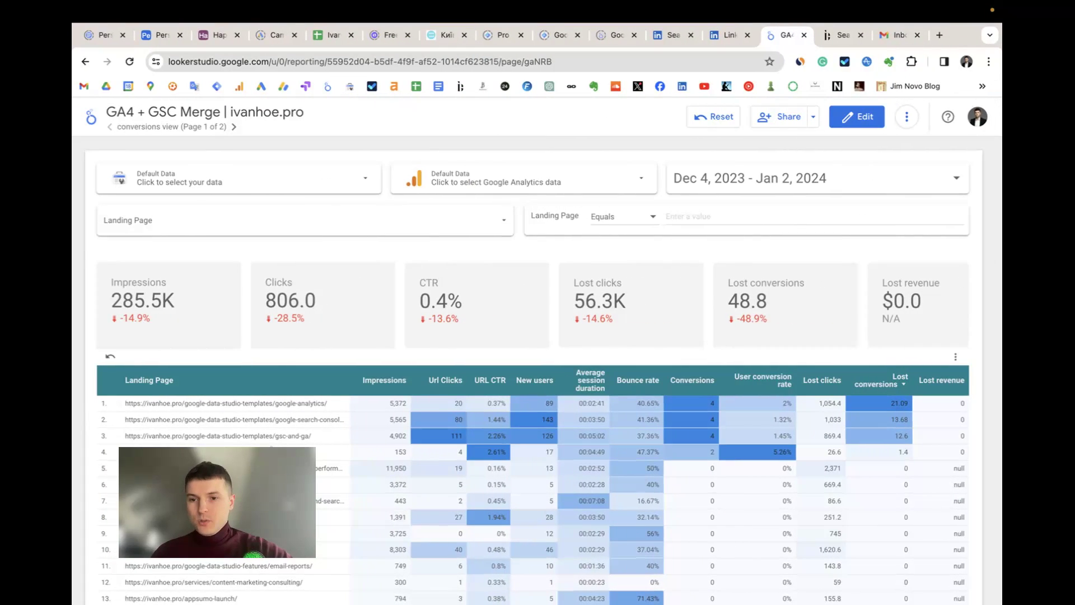
# Step: Enter edit mode, select the landing-page table and open its blend's Full Landing Page formula
pyautogui.moveTo(217, 501); pyautogui.dragTo(173, 539)
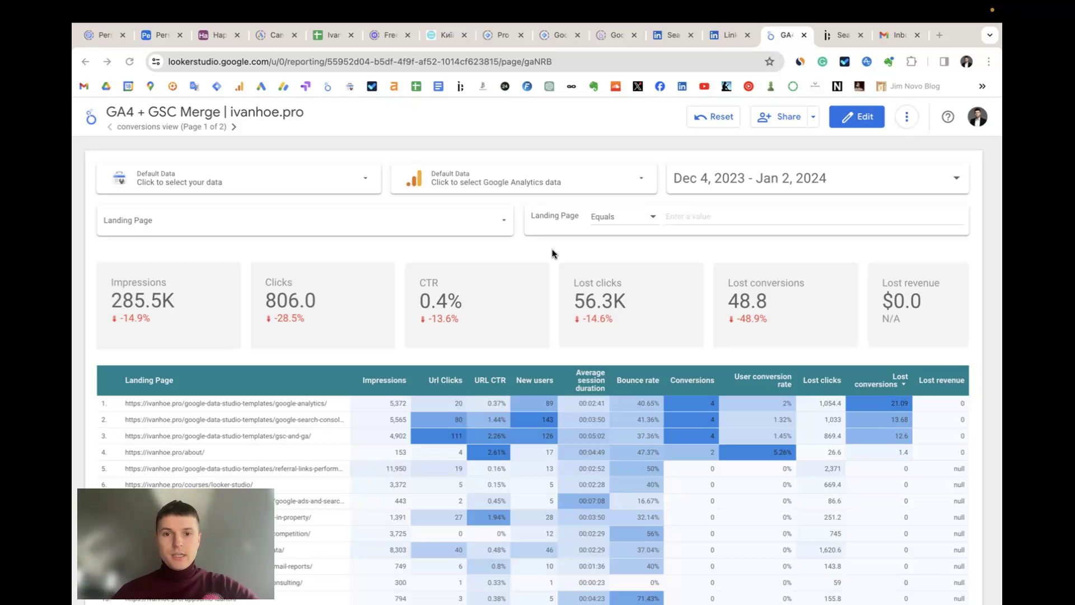
pyautogui.click(859, 119)
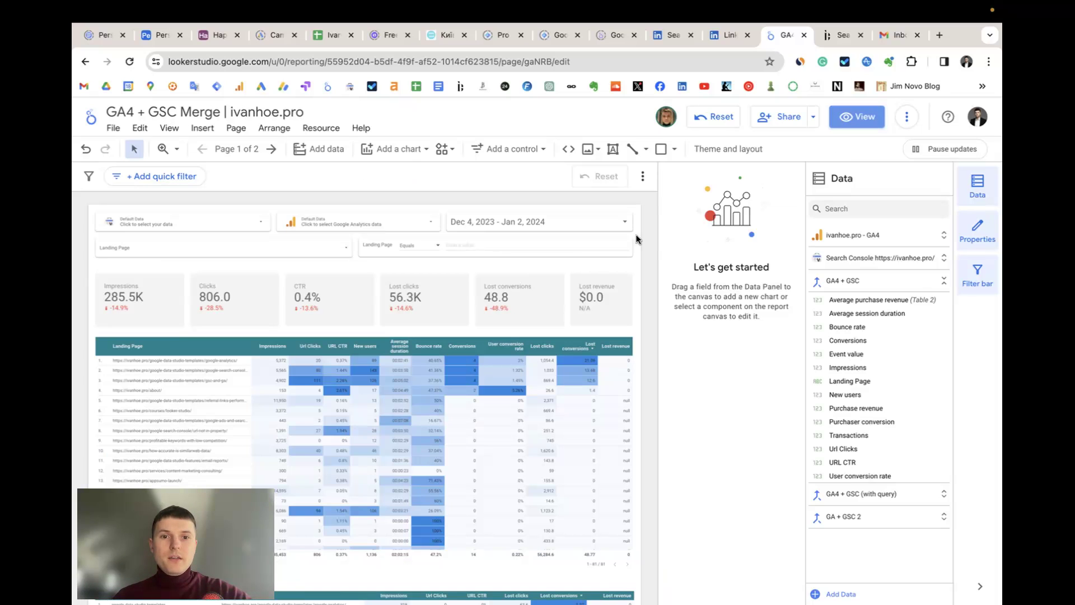
pyautogui.click(506, 361)
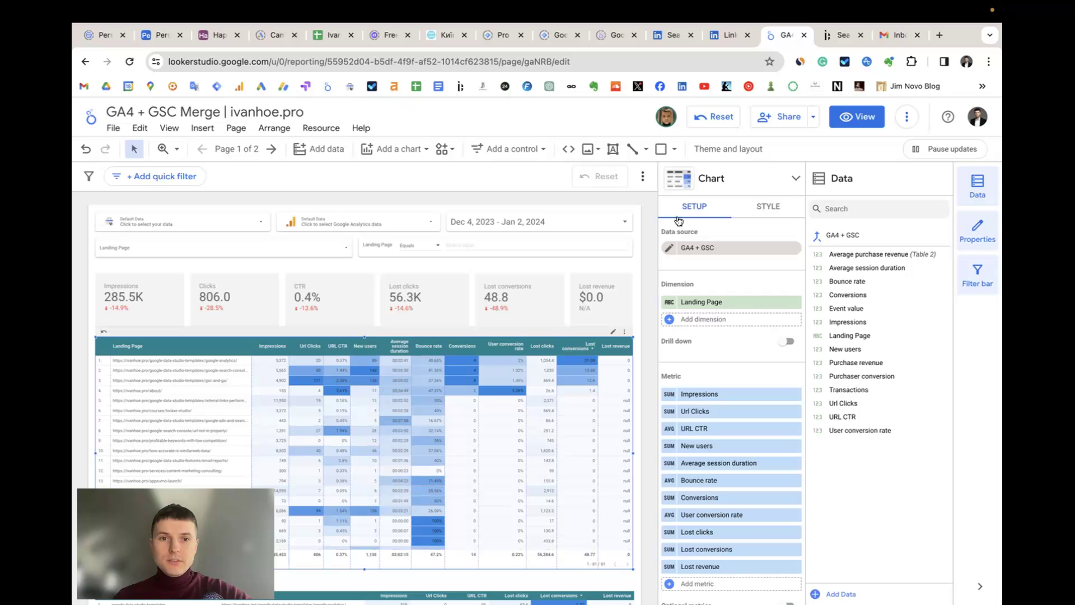
pyautogui.click(669, 249)
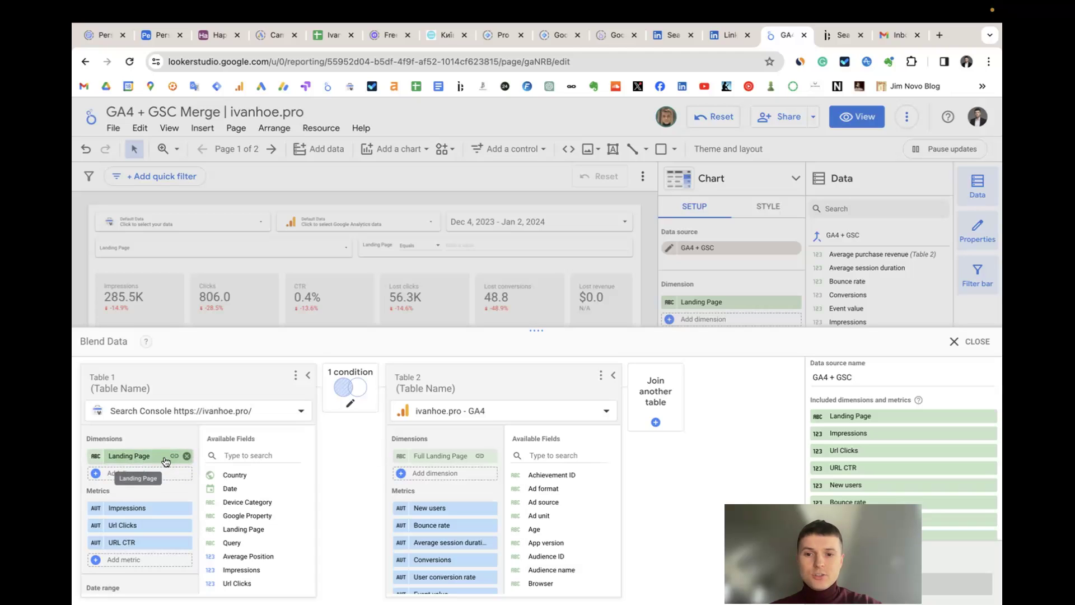
pyautogui.click(417, 456)
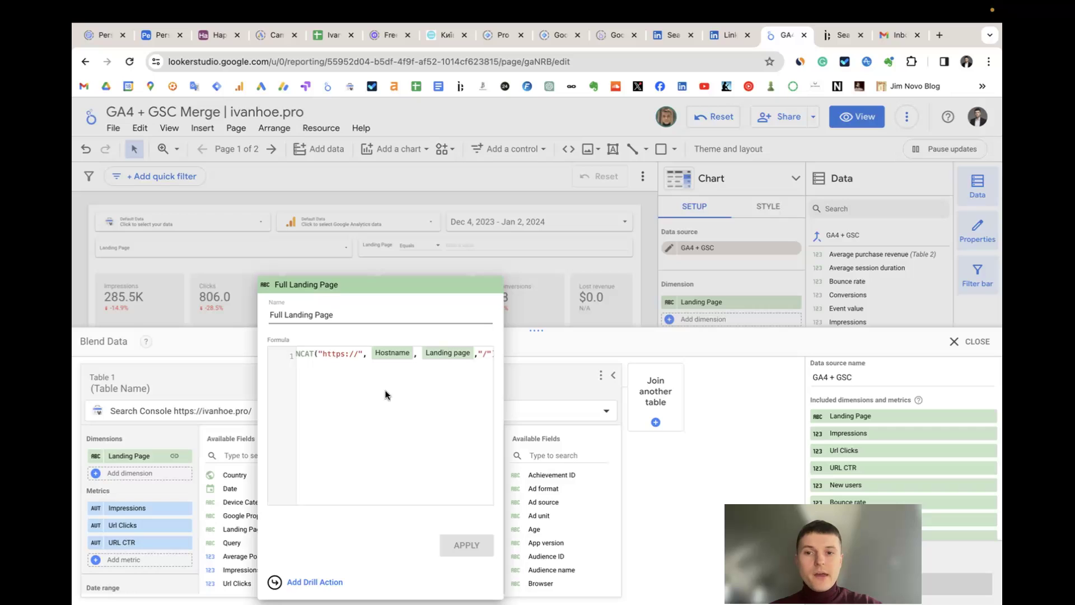
pyautogui.hscroll(-2, 344, 368)
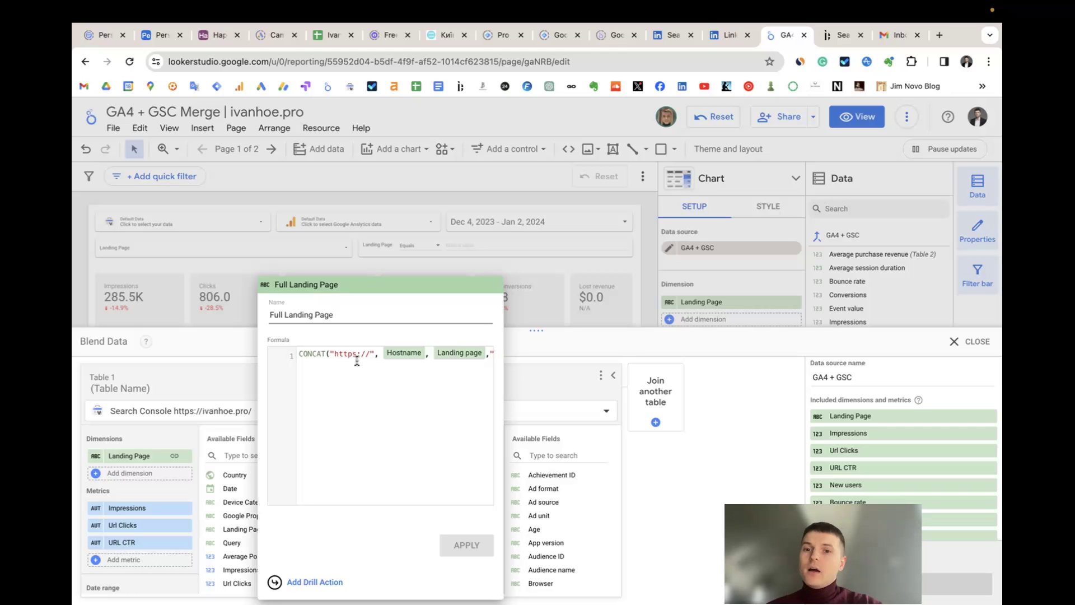
pyautogui.hscroll(1, 357, 360)
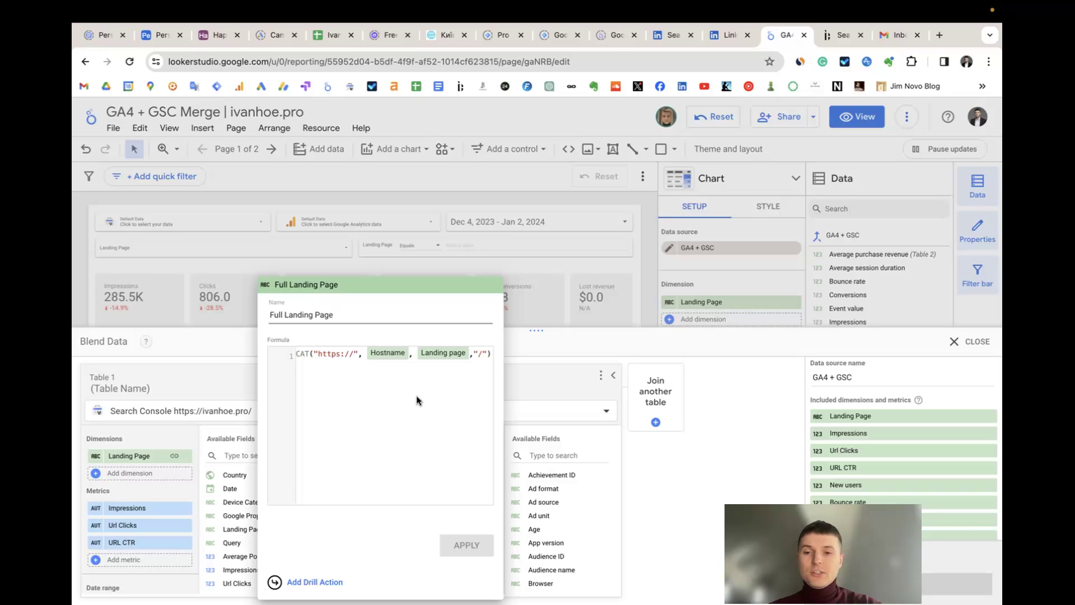
pyautogui.click(337, 355)
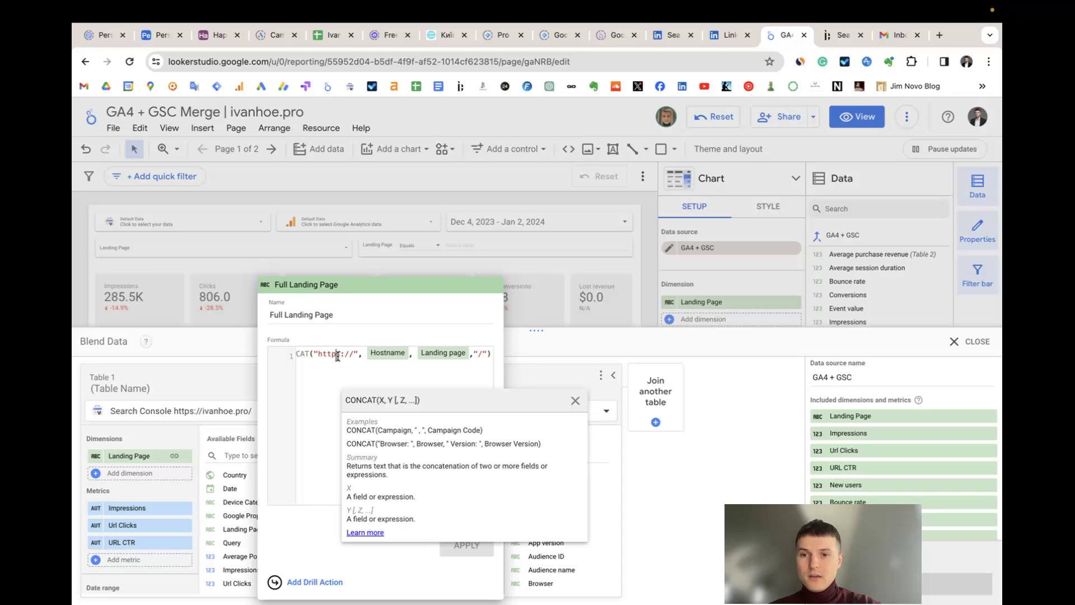
pyautogui.write('s')
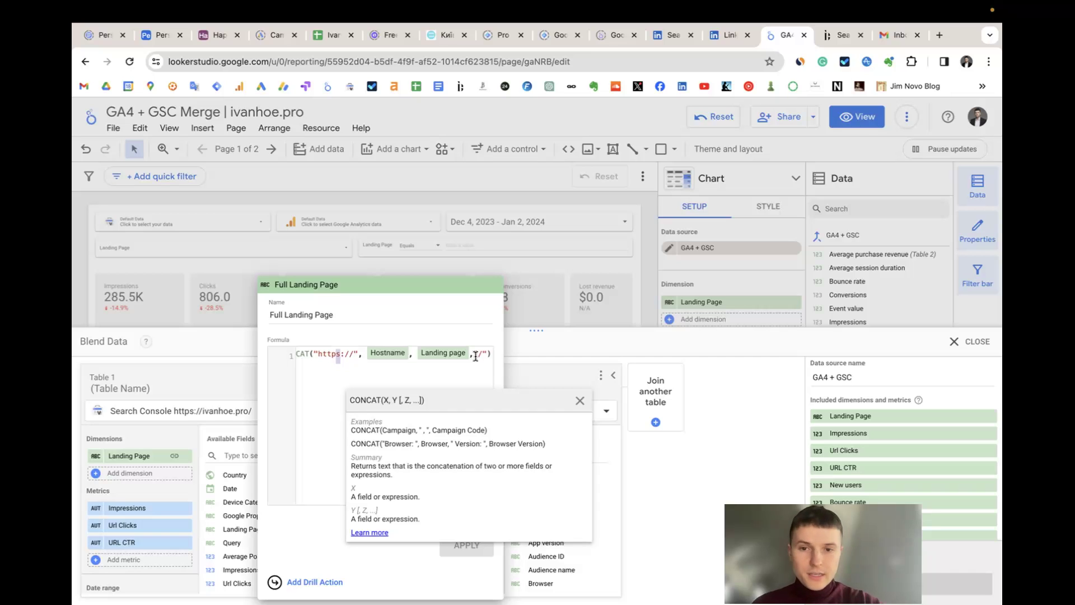
pyautogui.moveTo(474, 354); pyautogui.dragTo(485, 354)
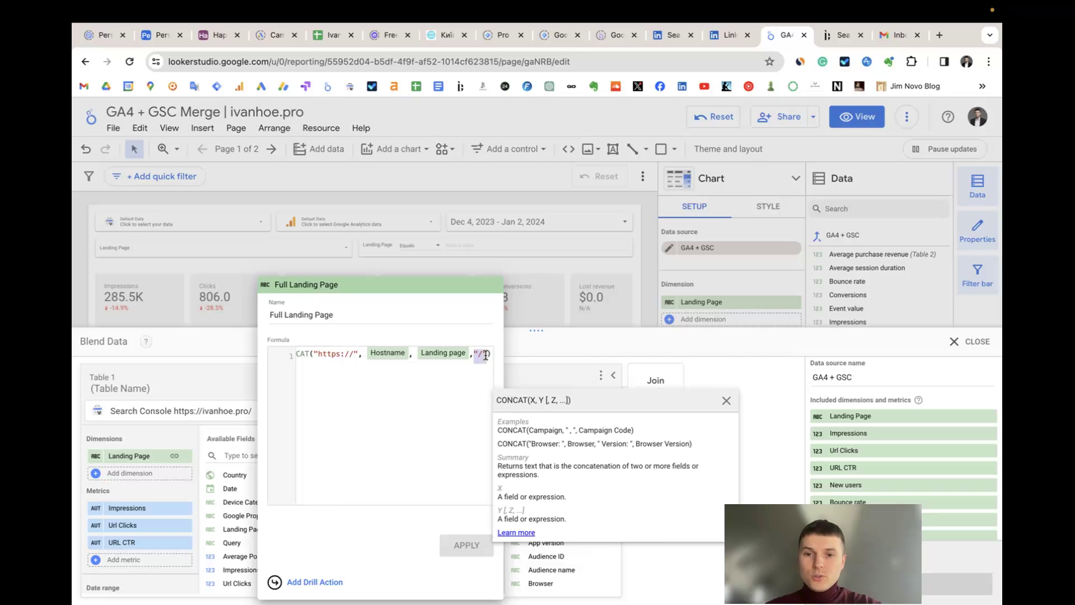
pyautogui.hotkey('shift', 'Left')
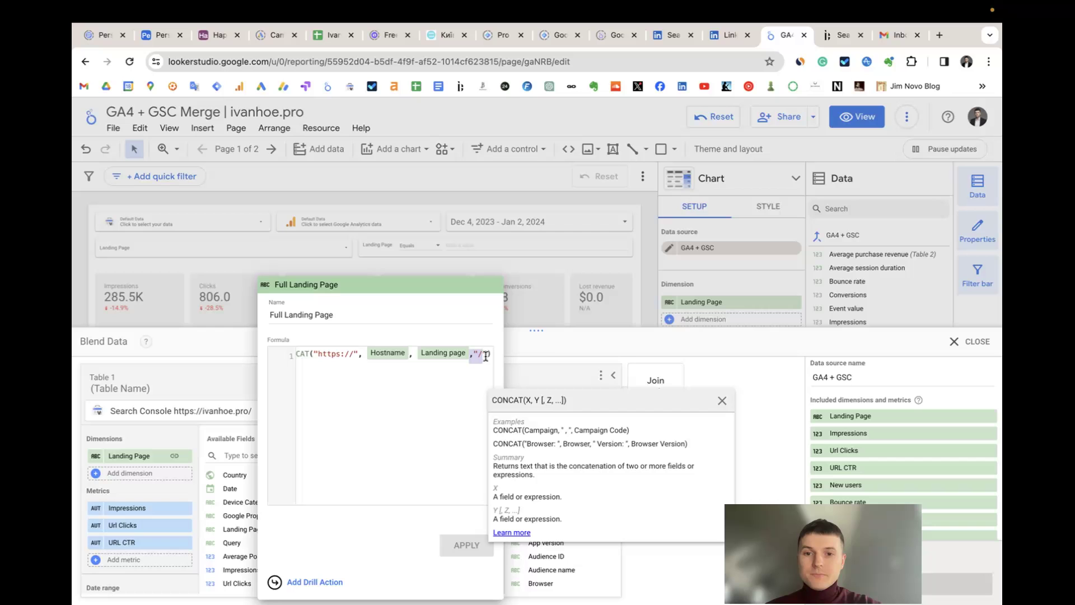
pyautogui.click(603, 344)
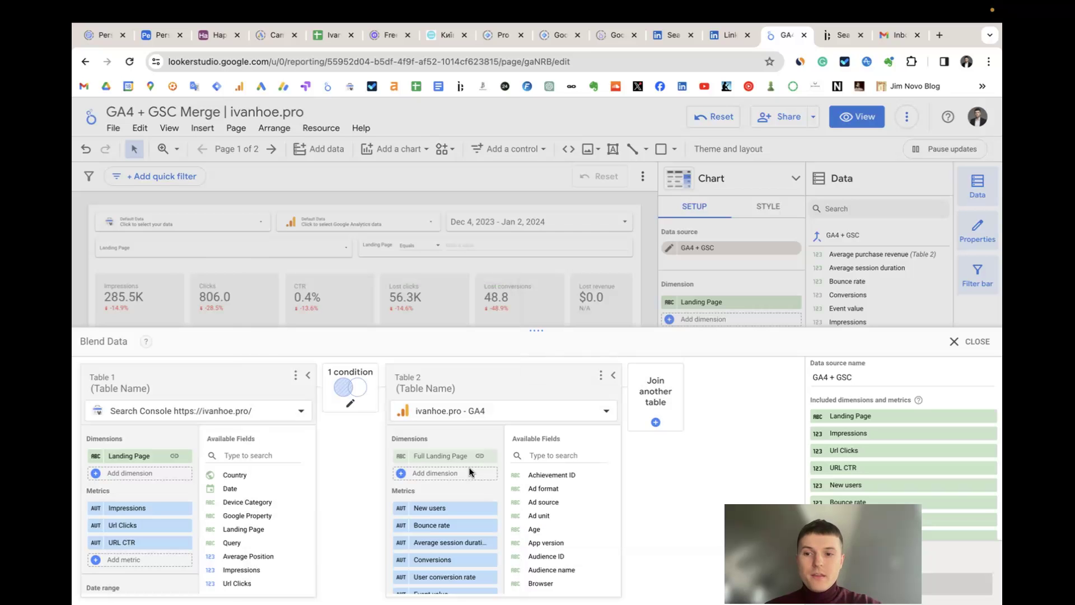
# Step: Close the Blend Data editor and return the report to view mode
pyautogui.scroll(-3, 469, 472)
pyautogui.click(969, 341)
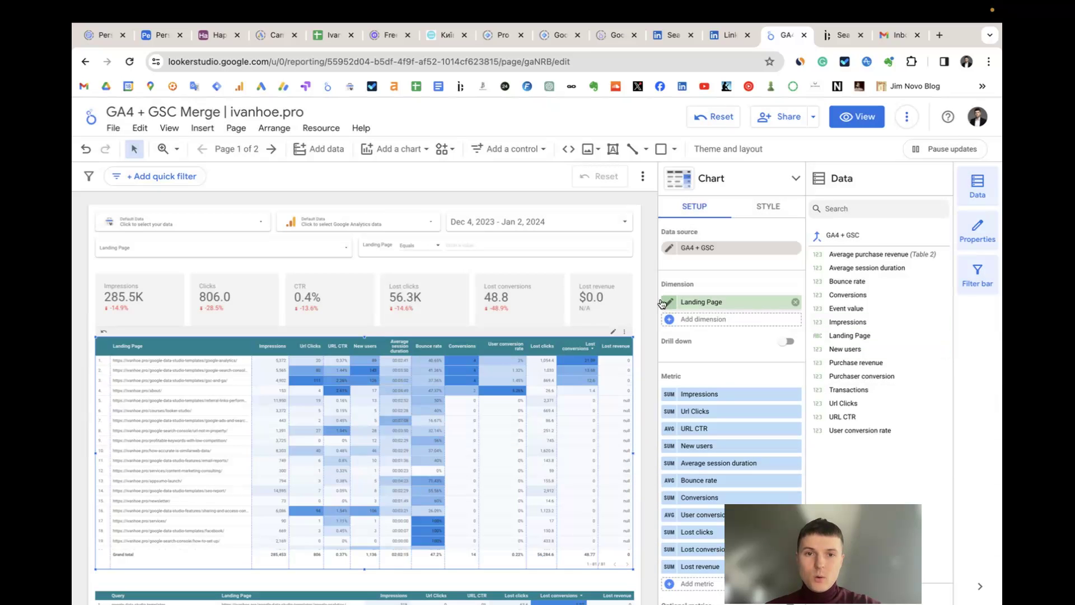
pyautogui.click(855, 117)
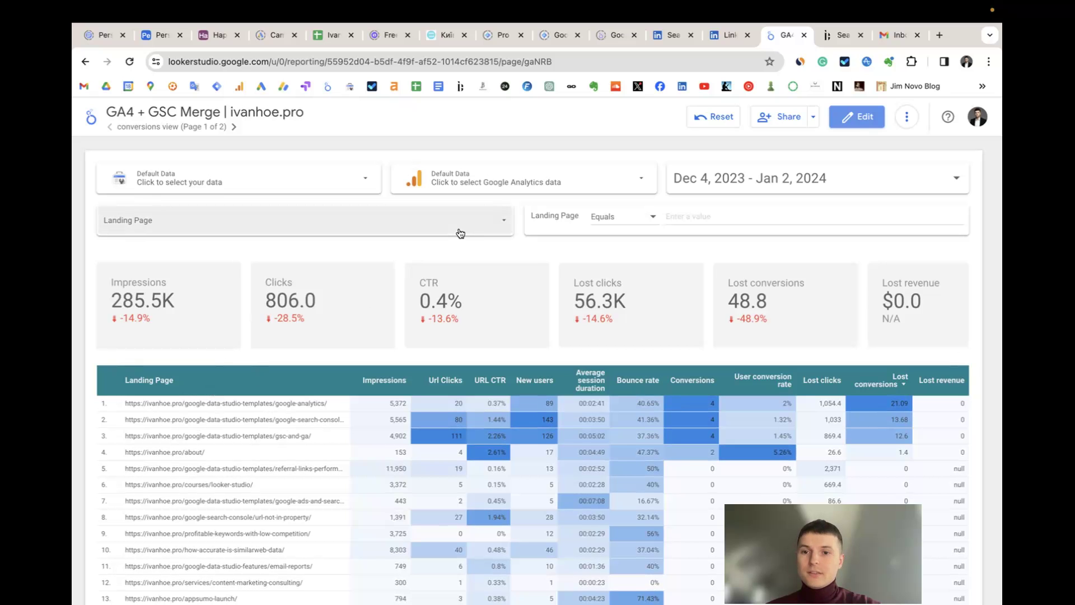
pyautogui.scroll(-2, 460, 232)
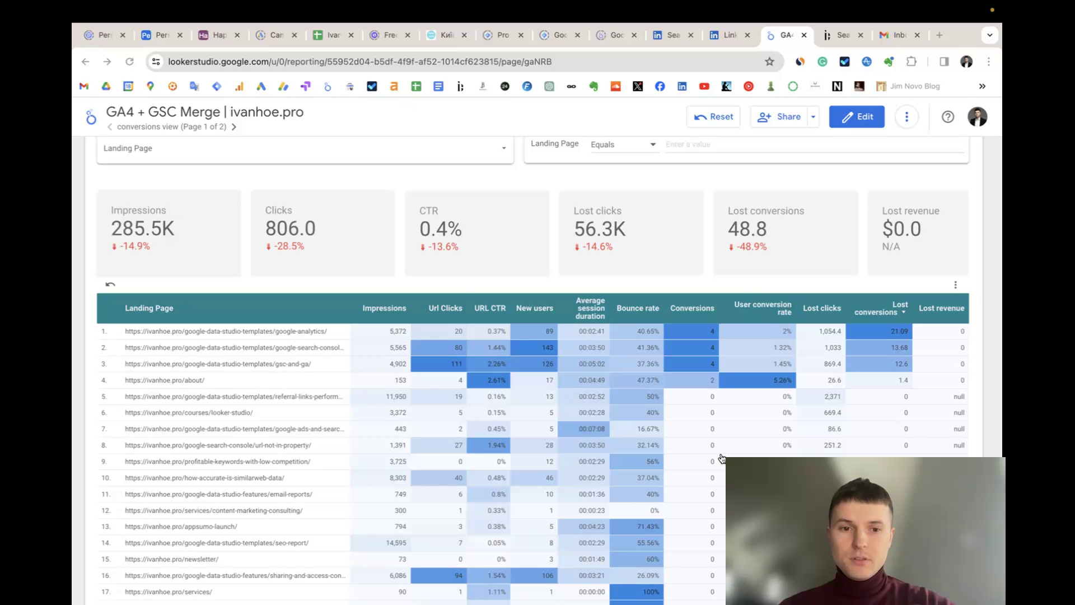
pyautogui.moveTo(723, 457); pyautogui.dragTo(301, 425)
pyautogui.moveTo(504, 429); pyautogui.dragTo(420, 475)
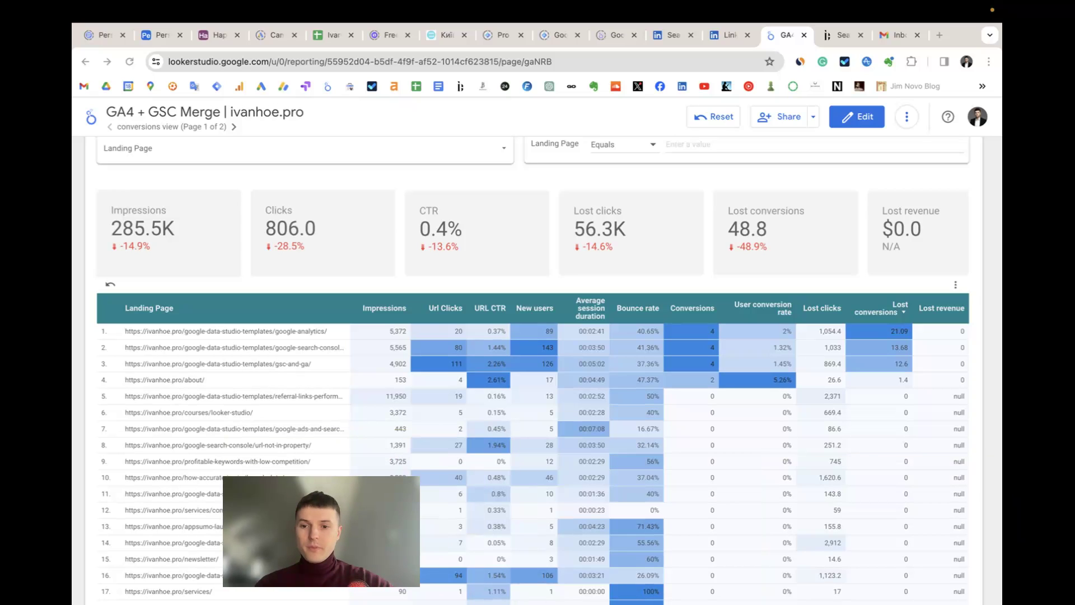
pyautogui.moveTo(333, 476); pyautogui.dragTo(183, 484)
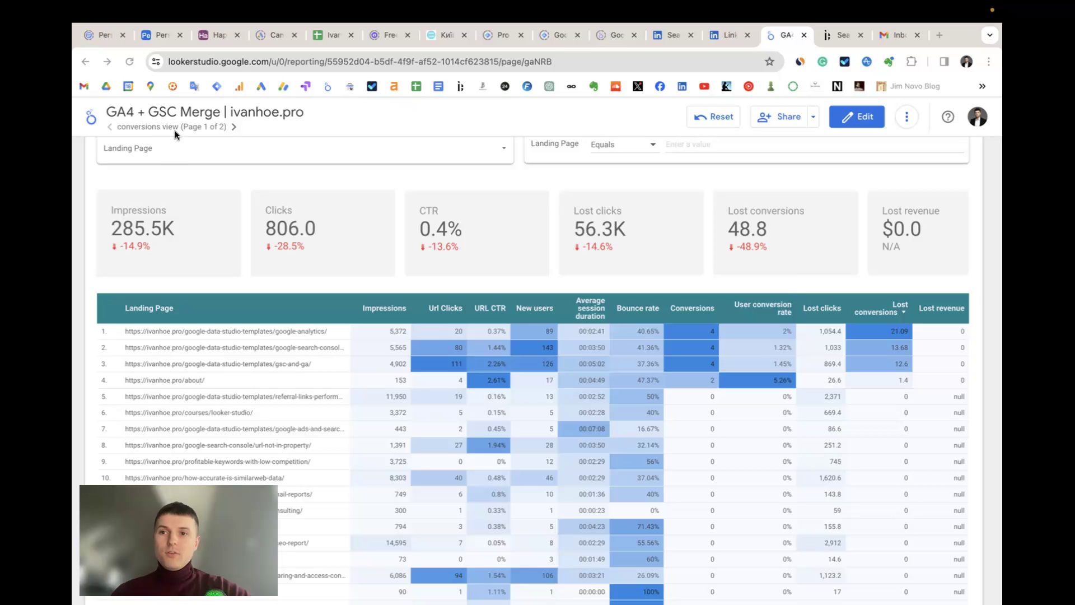
pyautogui.click(191, 131)
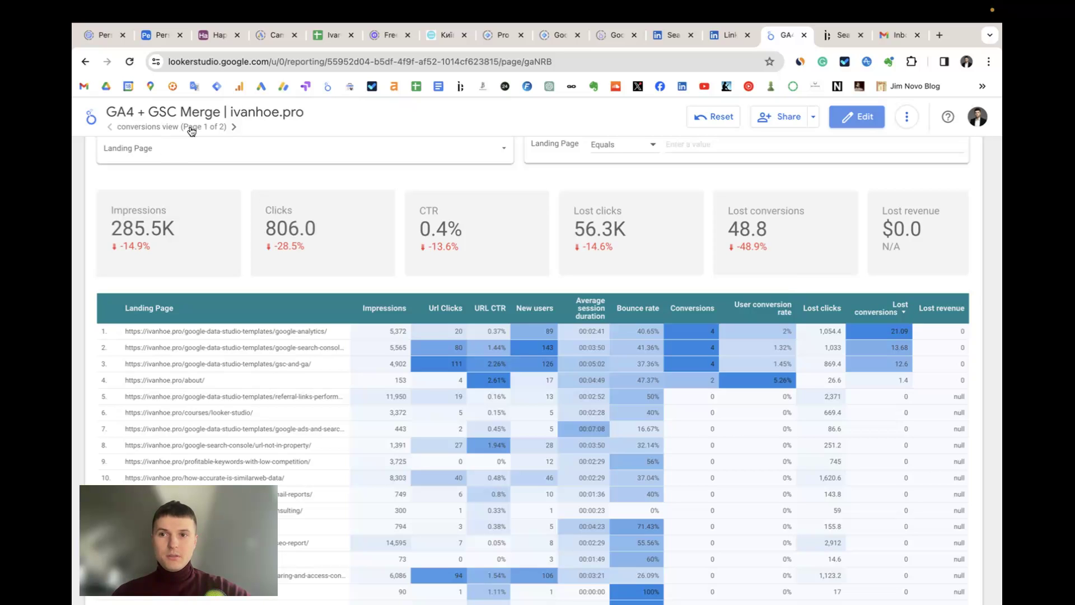
pyautogui.click(191, 131)
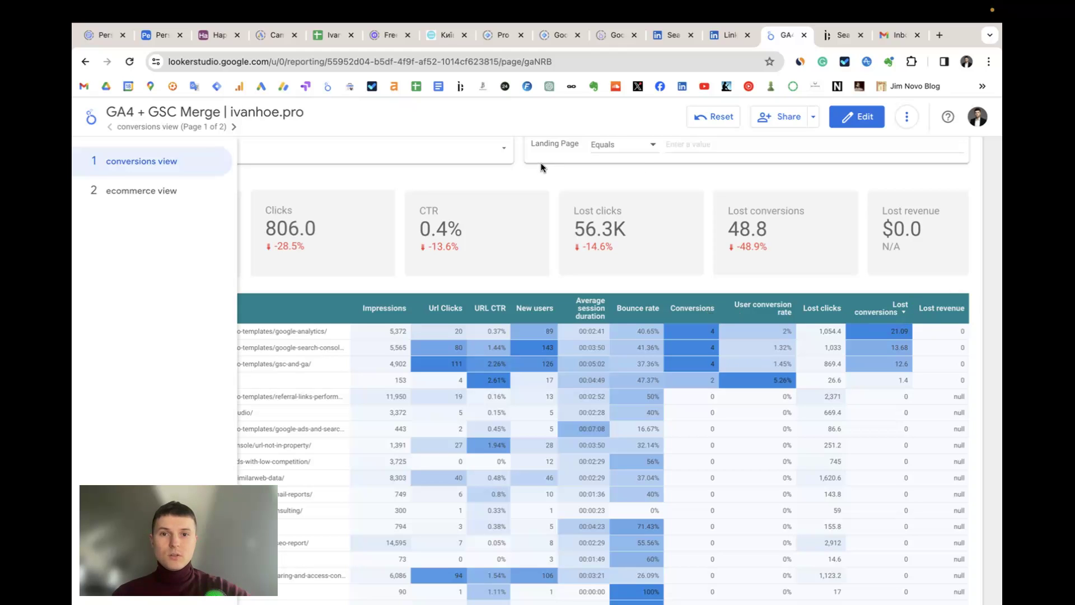
pyautogui.click(863, 122)
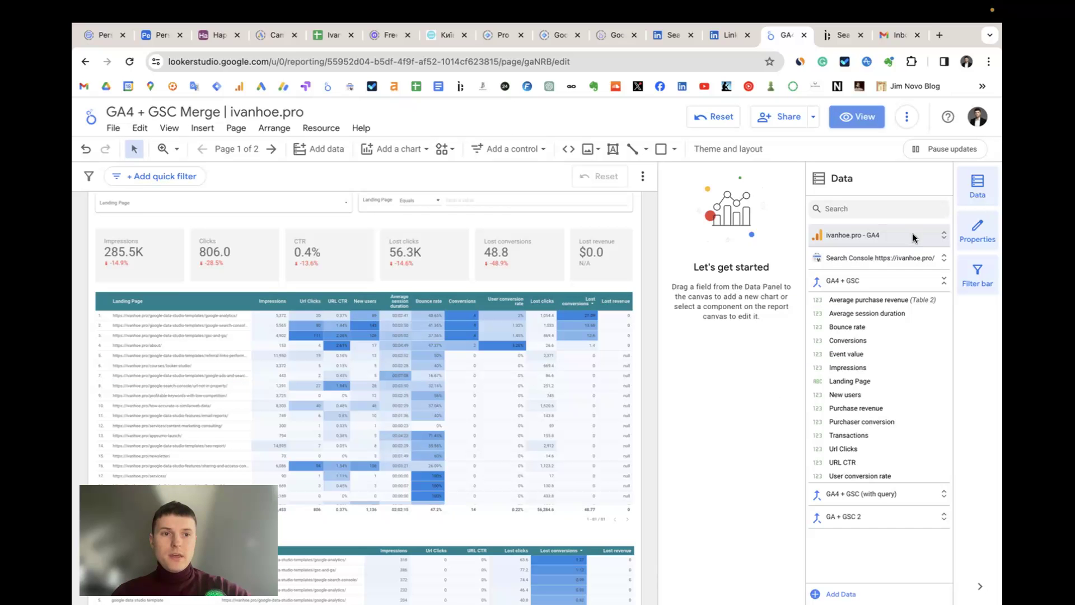
# Step: Inspect the Lost clicks formula's 0.2 factor and Url Clicks term, then close the editor
pyautogui.click(521, 362)
pyautogui.scroll(-5, 674, 436)
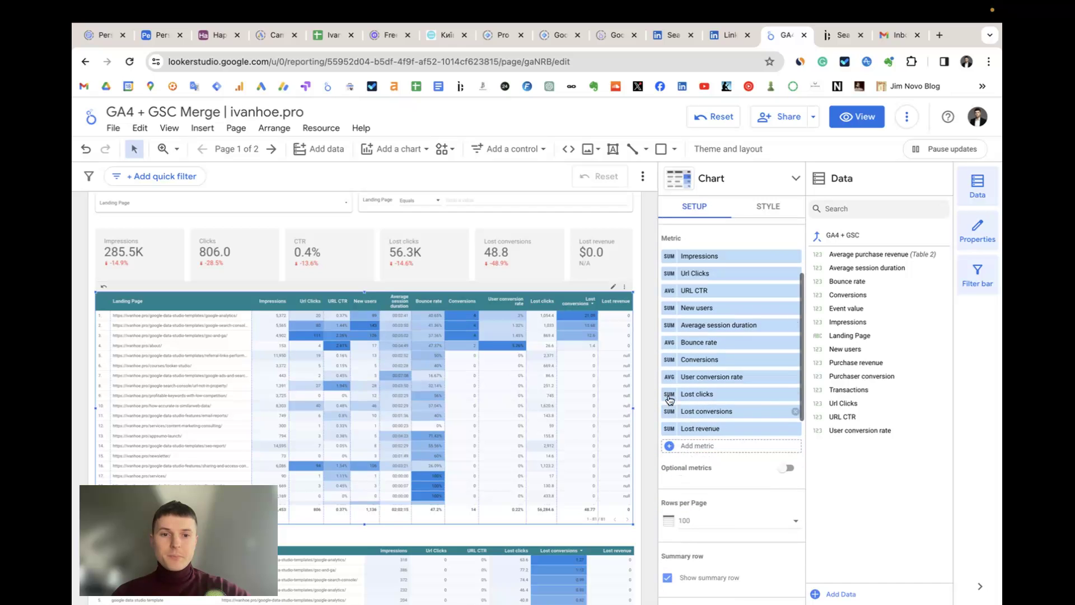
pyautogui.click(670, 398)
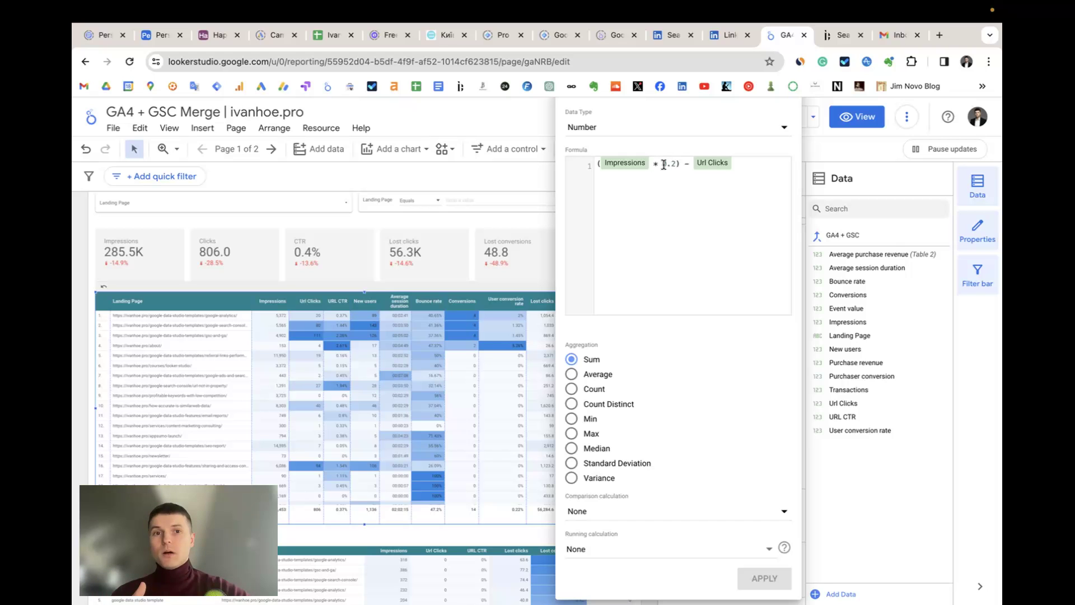
pyautogui.moveTo(662, 164); pyautogui.dragTo(675, 164)
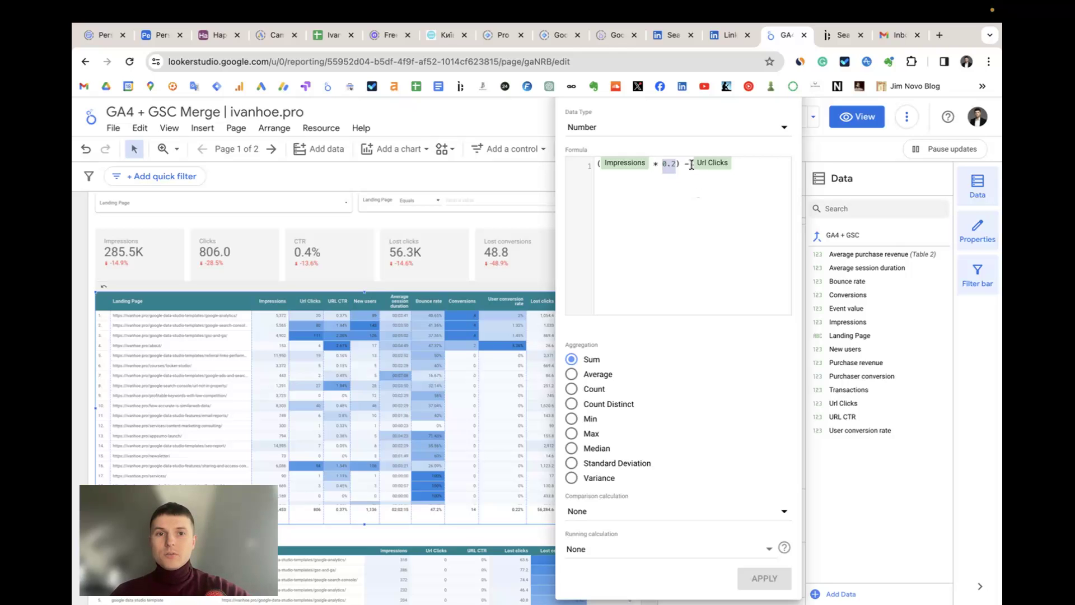
pyautogui.moveTo(691, 165); pyautogui.dragTo(736, 164)
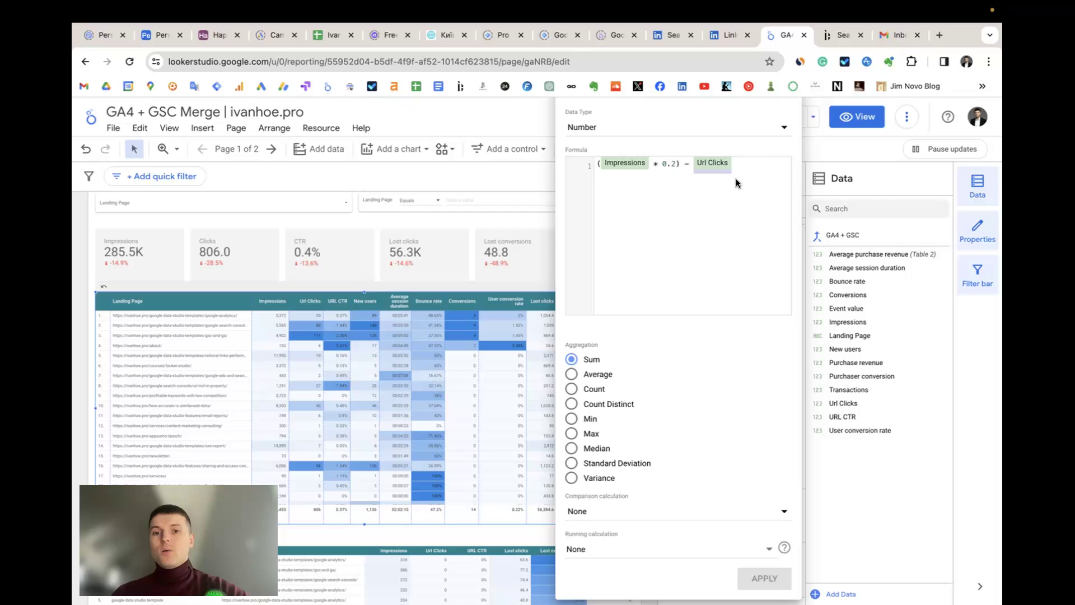
pyautogui.click(983, 375)
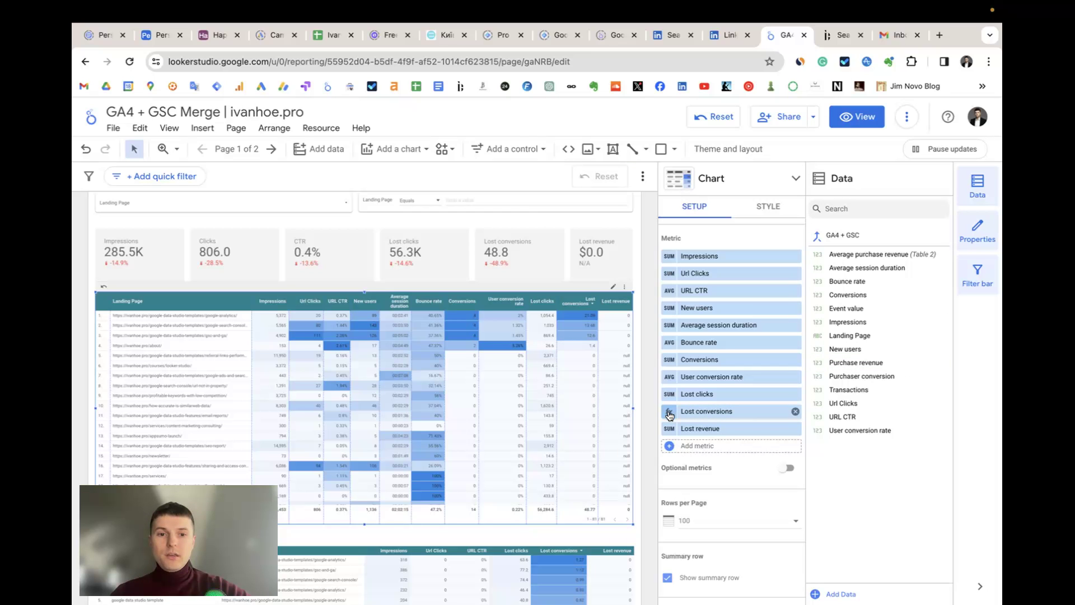
pyautogui.click(667, 412)
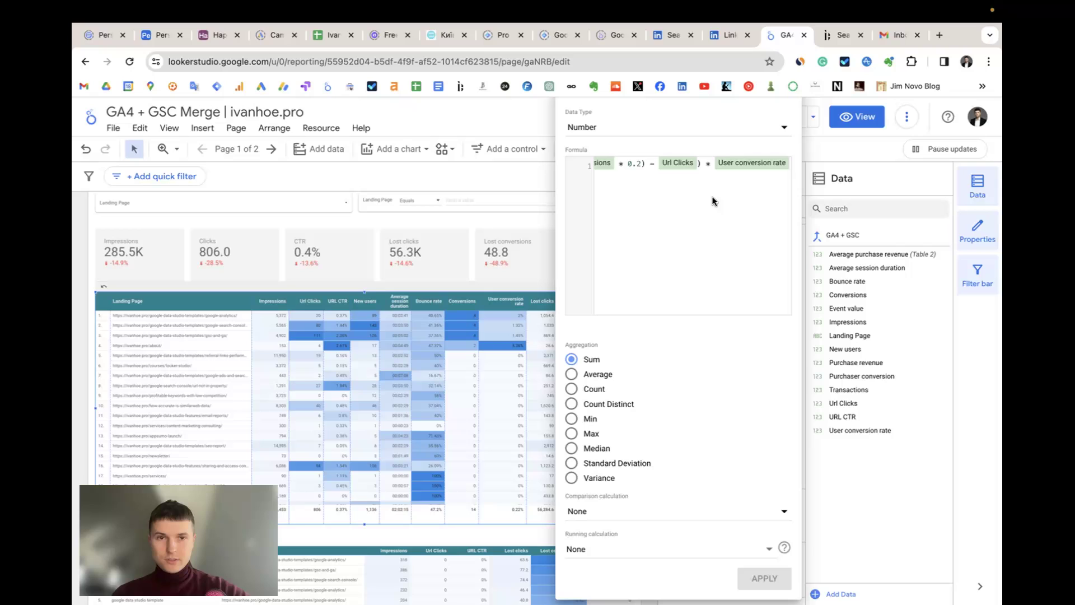
pyautogui.hscroll(-2, 708, 193)
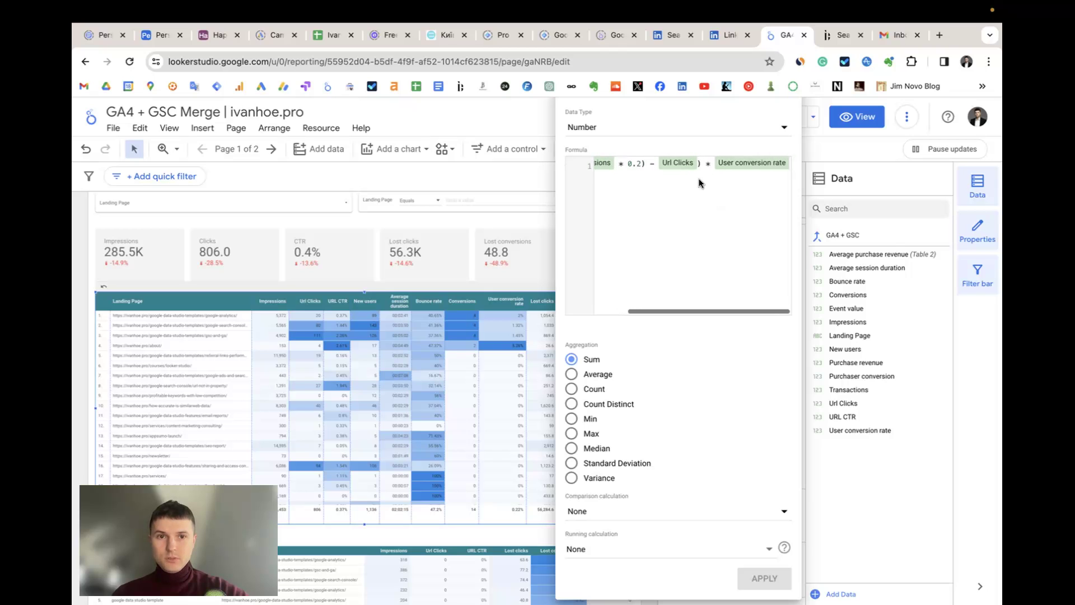
pyautogui.moveTo(700, 164); pyautogui.dragTo(585, 166)
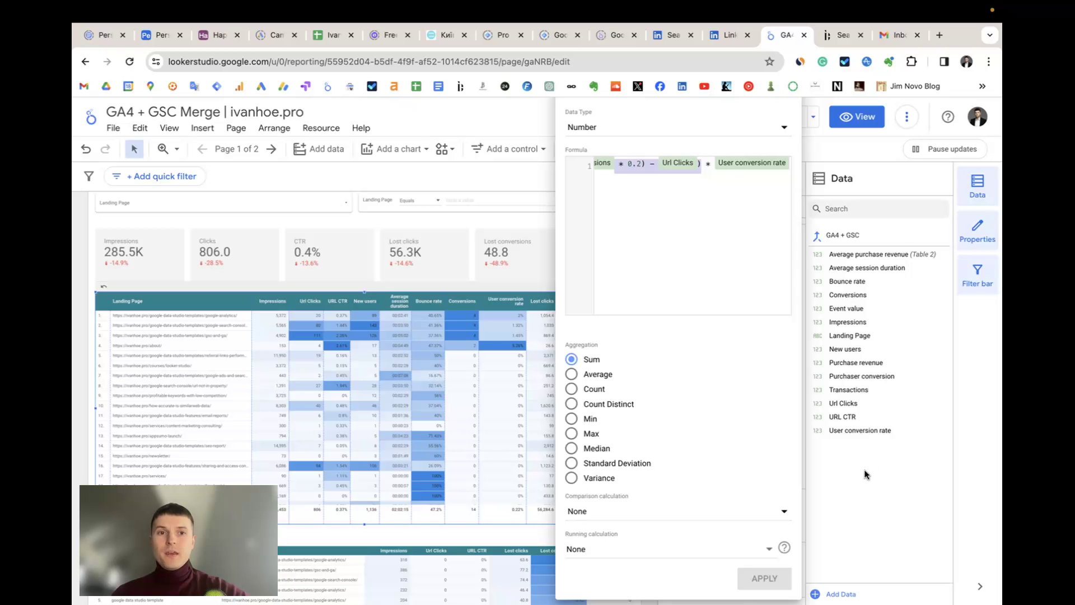
pyautogui.doubleClick(726, 163)
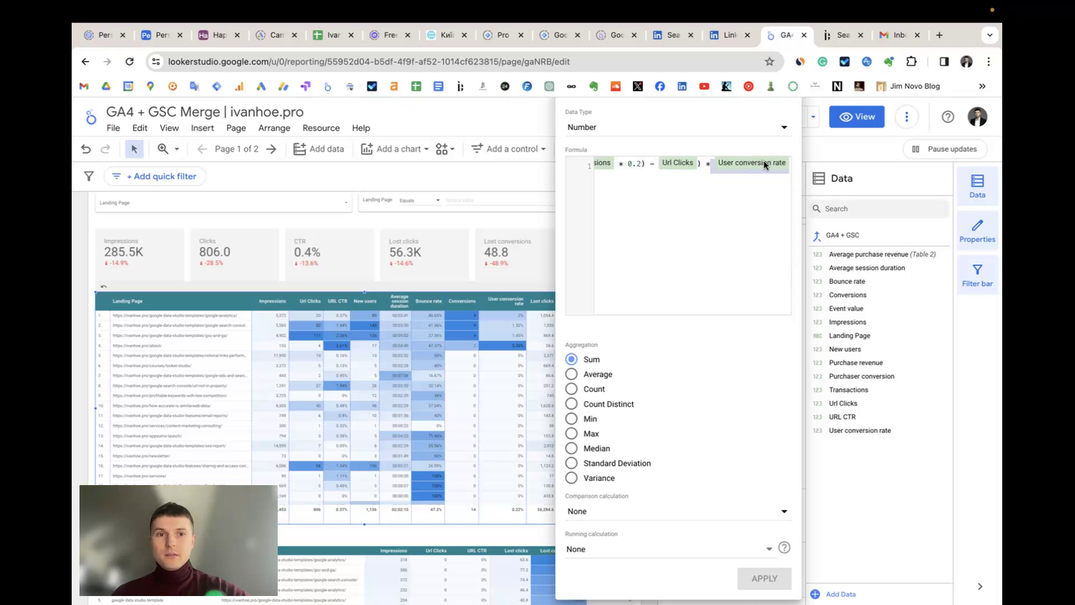
pyautogui.click(831, 479)
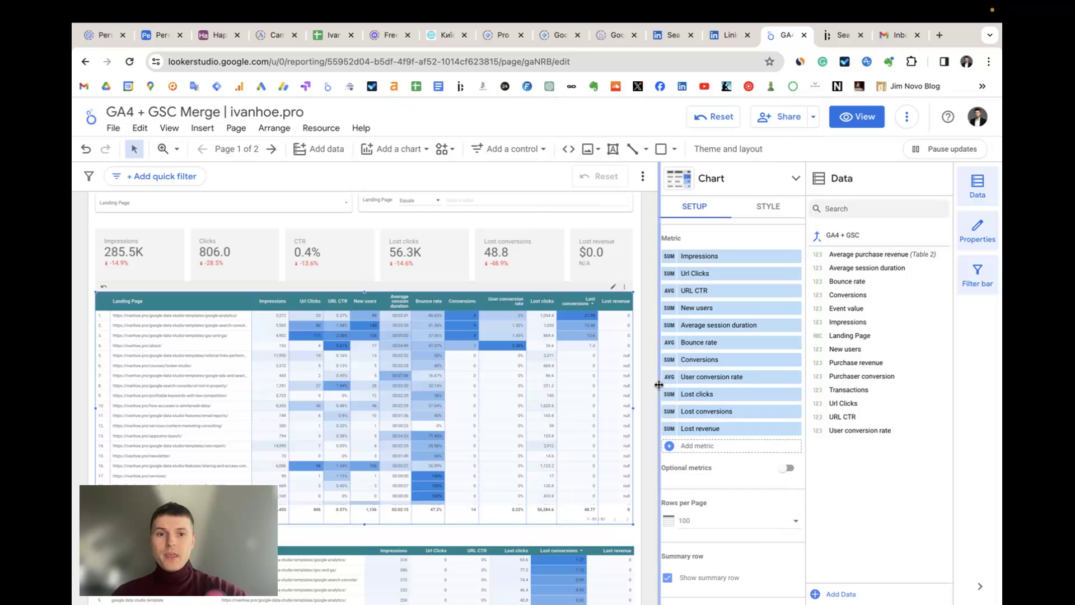
pyautogui.click(670, 430)
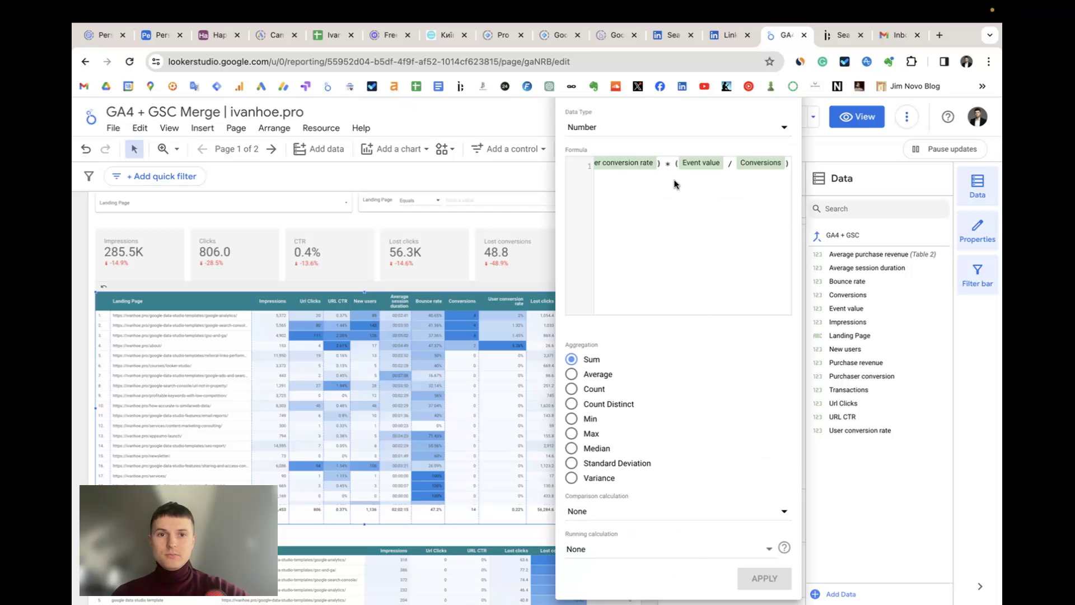
pyautogui.hscroll(-5, 674, 184)
pyautogui.hscroll(5, 674, 184)
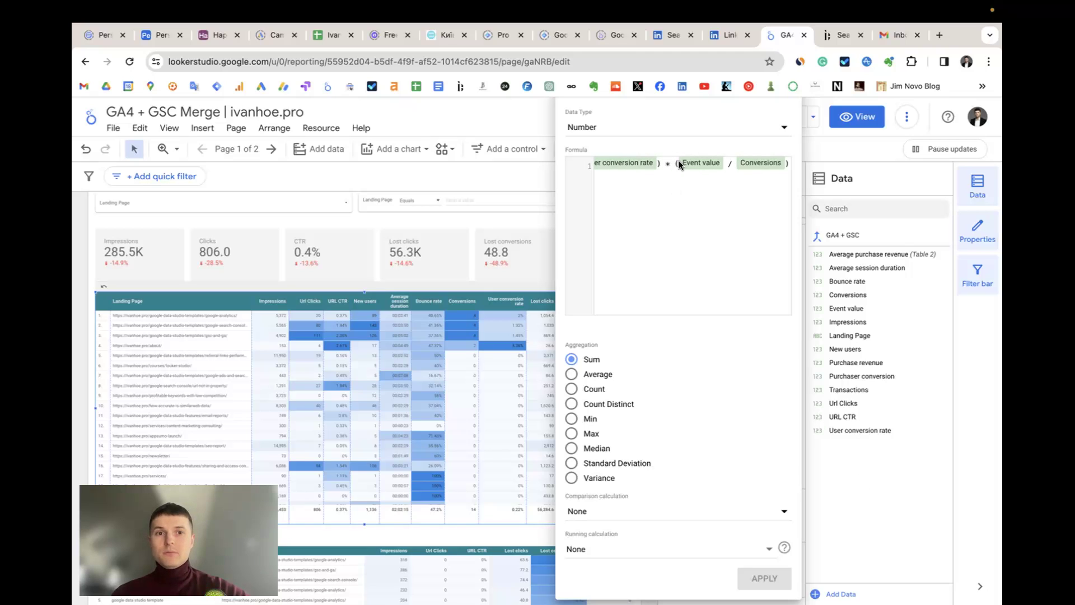
pyautogui.click(842, 492)
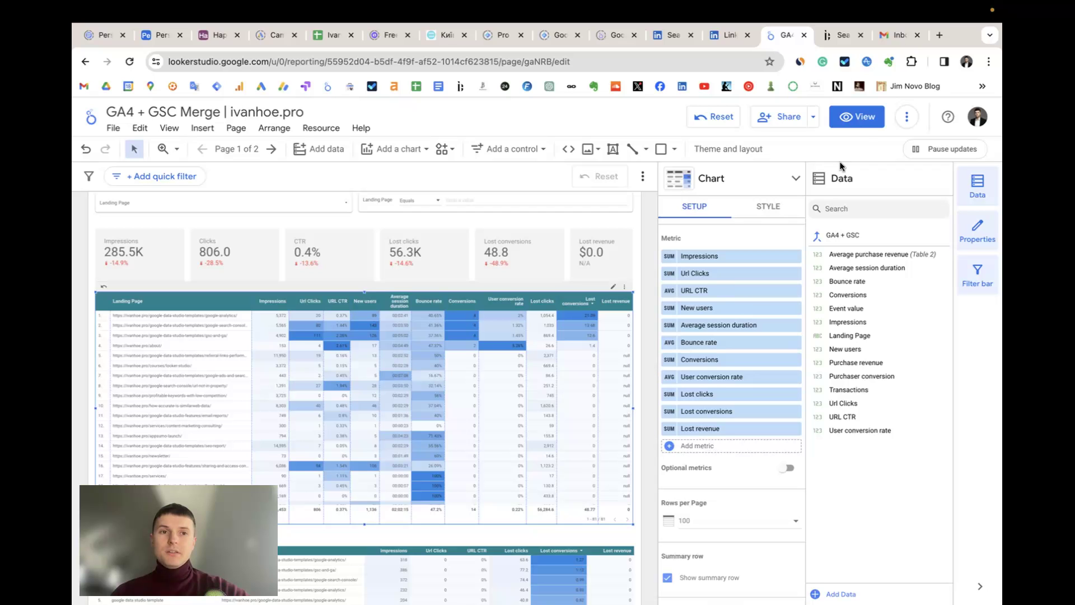
# Step: Leave edit mode and scroll through the scorecards, landing-page table and query table
pyautogui.click(862, 130)
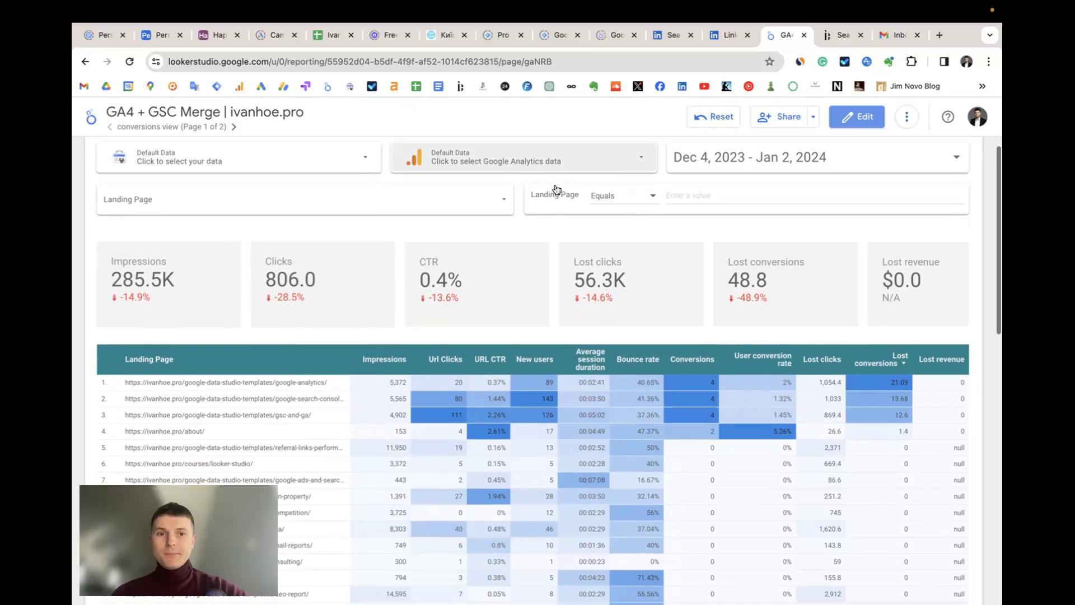
pyautogui.scroll(-3, 555, 188)
pyautogui.scroll(3, 556, 189)
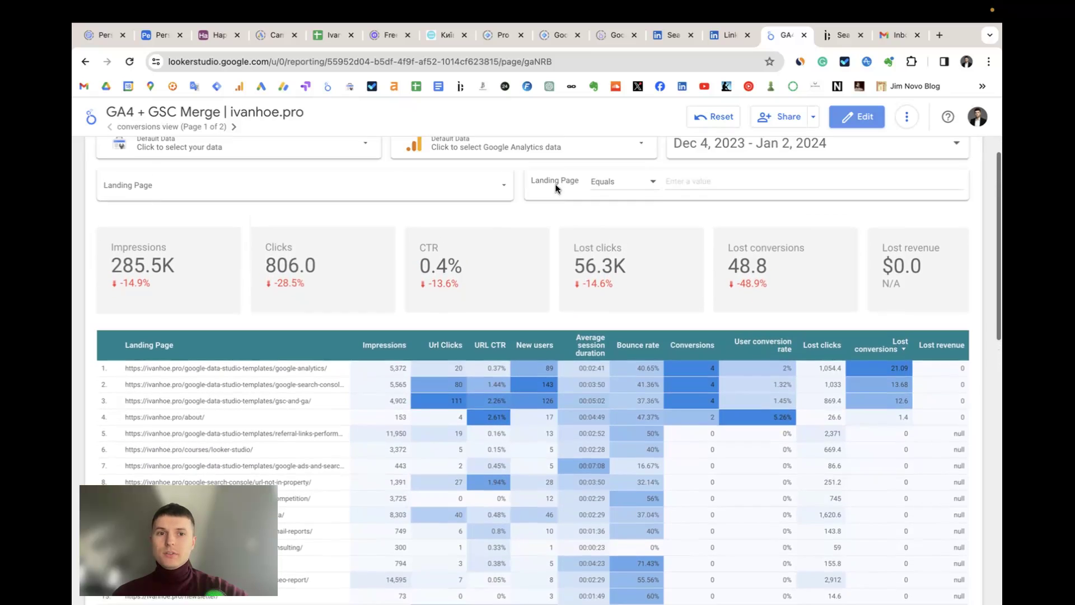
pyautogui.scroll(-4, 552, 275)
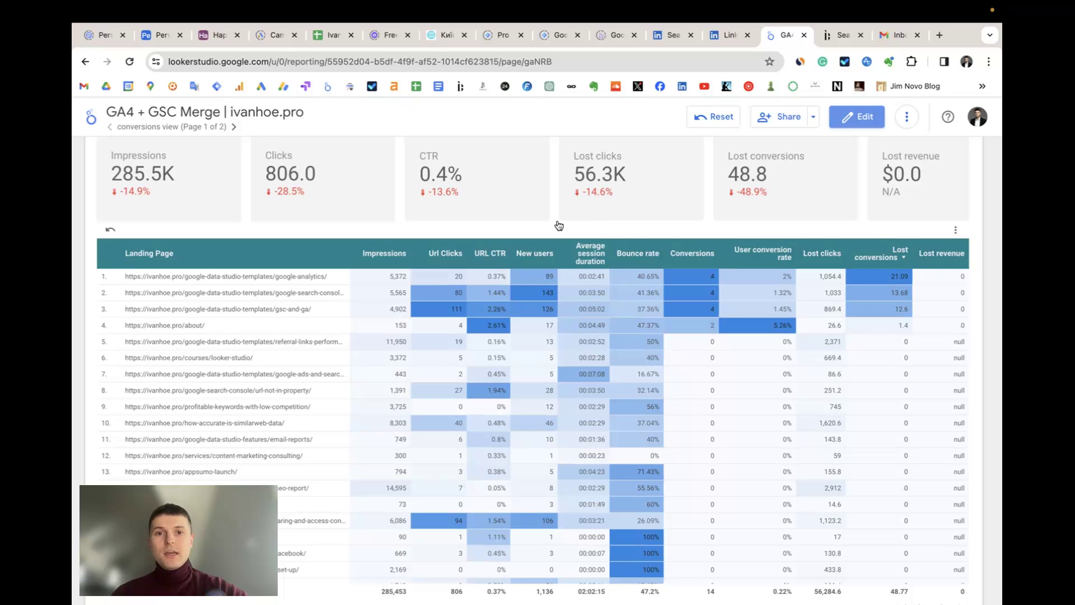
pyautogui.scroll(-10, 559, 224)
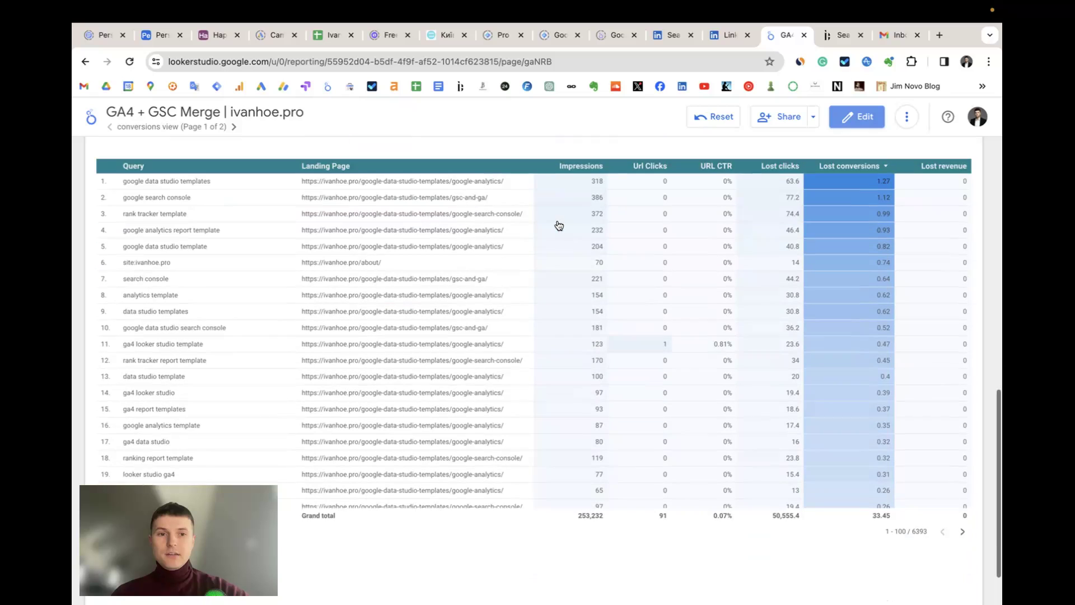
pyautogui.scroll(1, 986, 226)
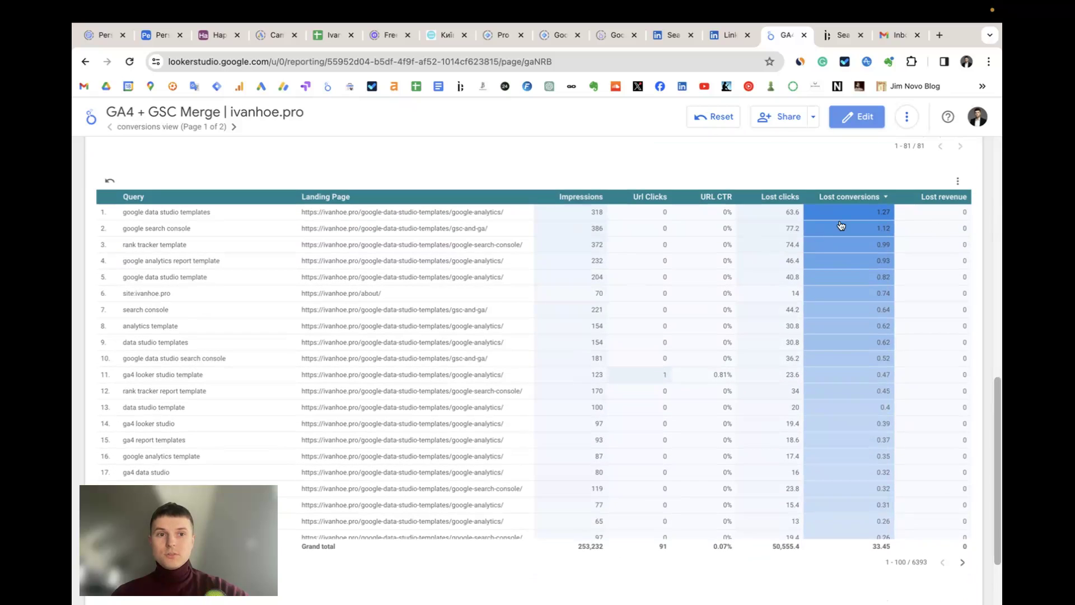
pyautogui.scroll(10, 612, 162)
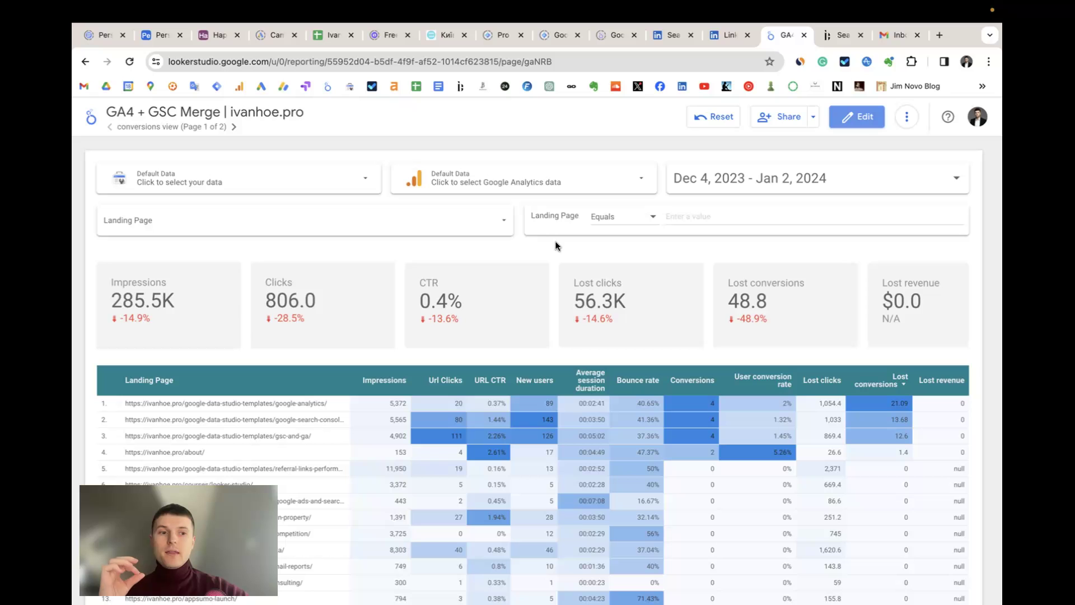
pyautogui.scroll(-2, 671, 258)
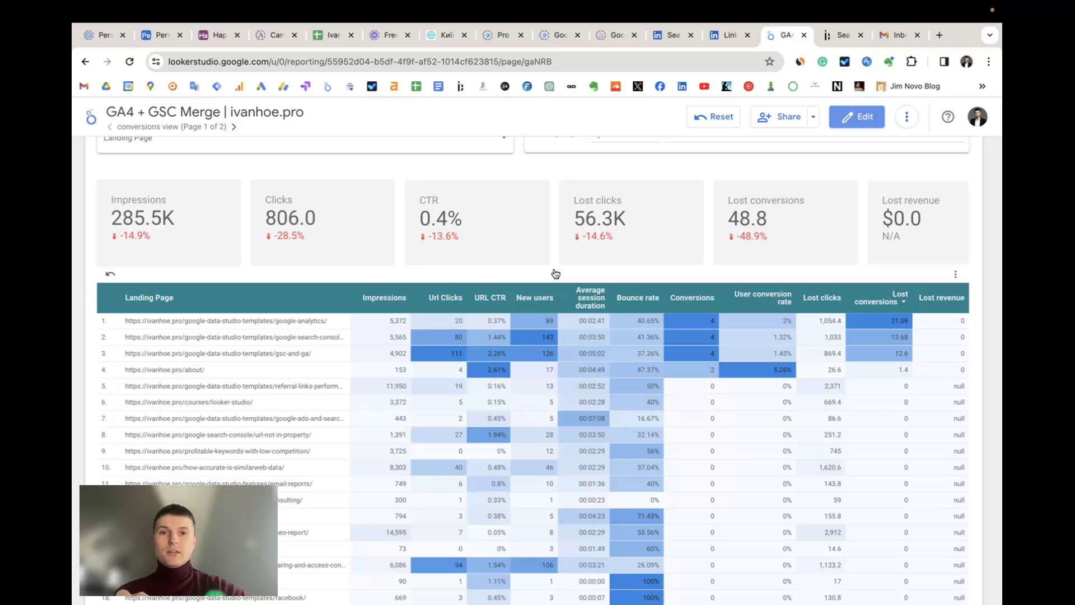
pyautogui.scroll(2, 555, 273)
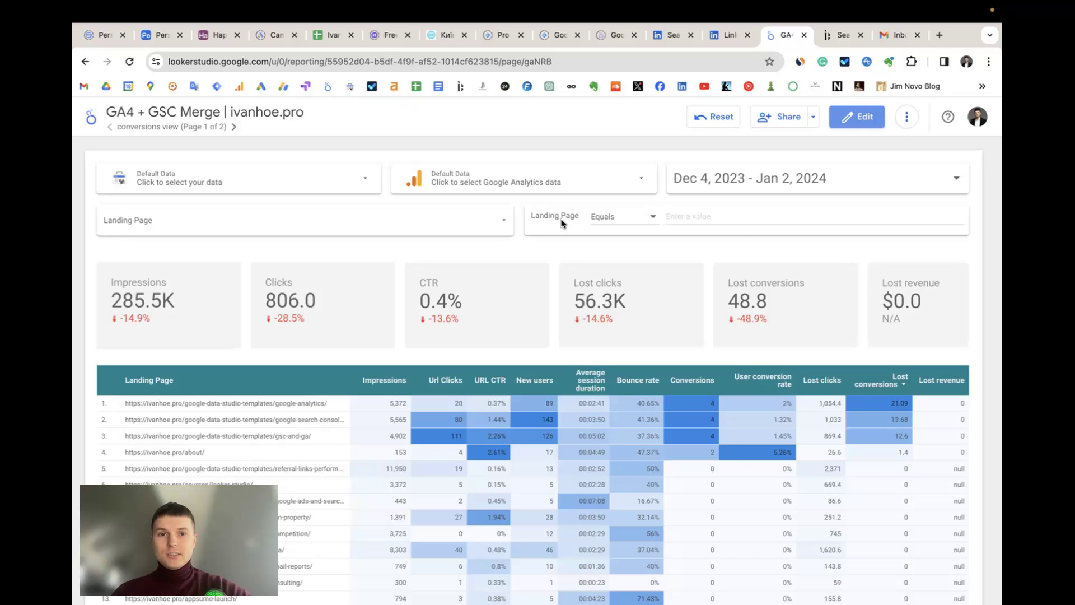
pyautogui.click(574, 185)
pyautogui.click(341, 180)
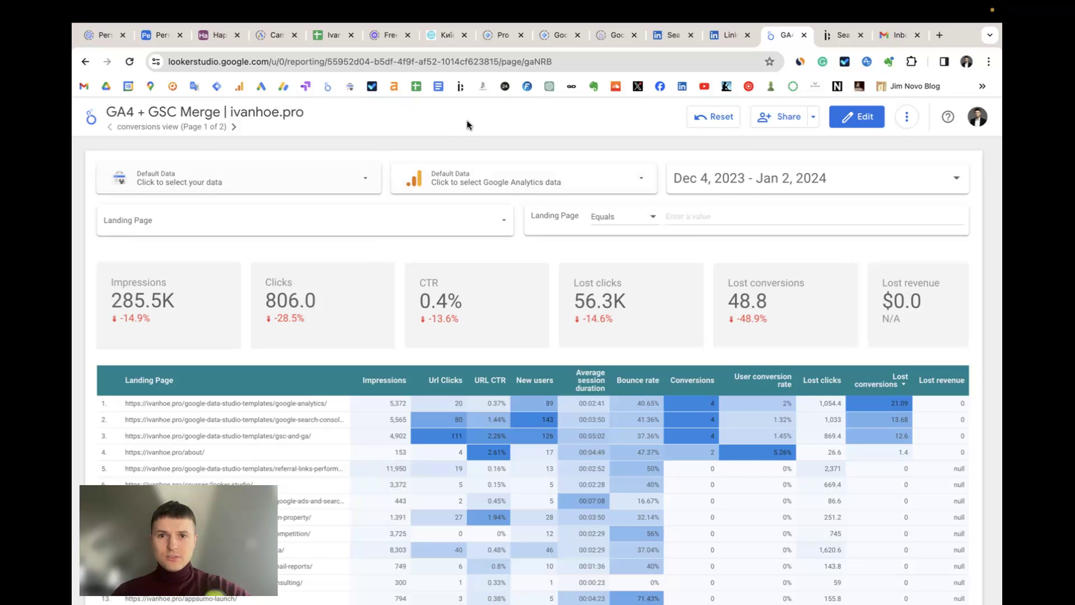
pyautogui.click(586, 182)
pyautogui.click(352, 181)
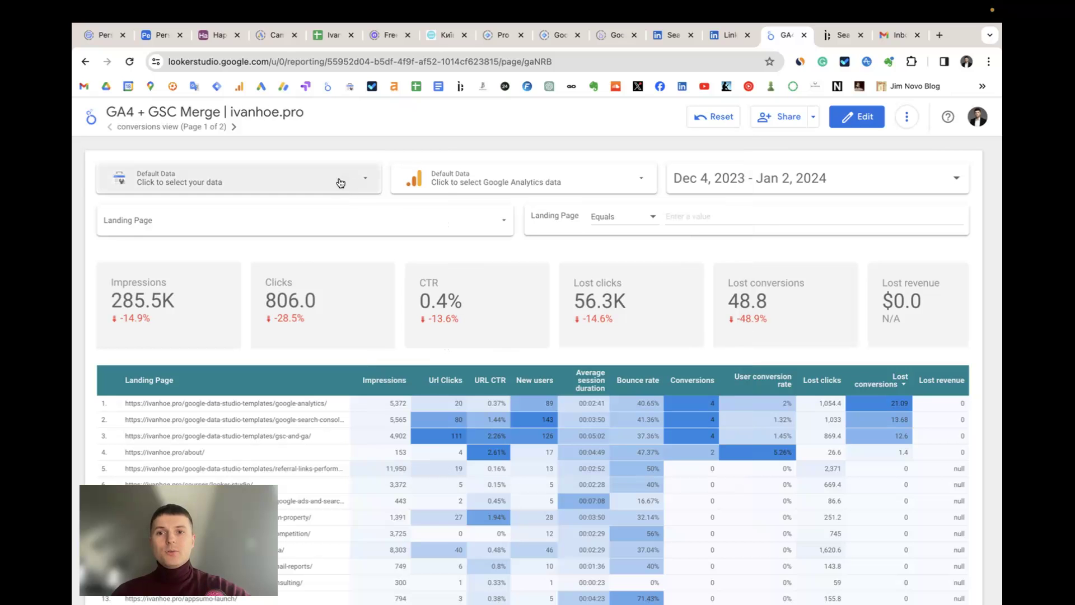
pyautogui.click(343, 181)
pyautogui.click(572, 149)
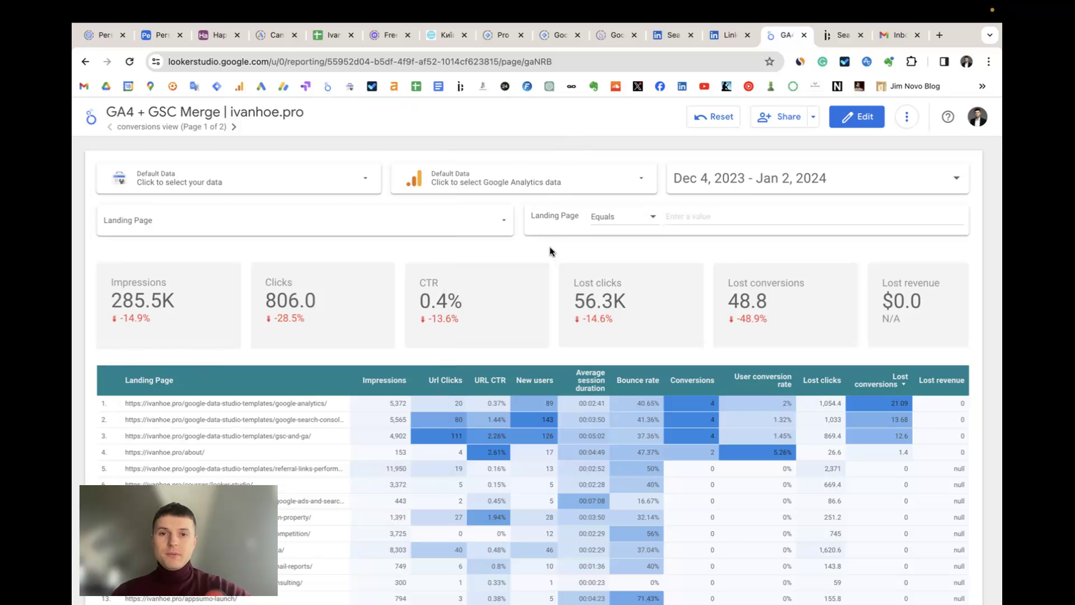
pyautogui.click(622, 60)
pyautogui.hotkey('ctrl', 'Right')
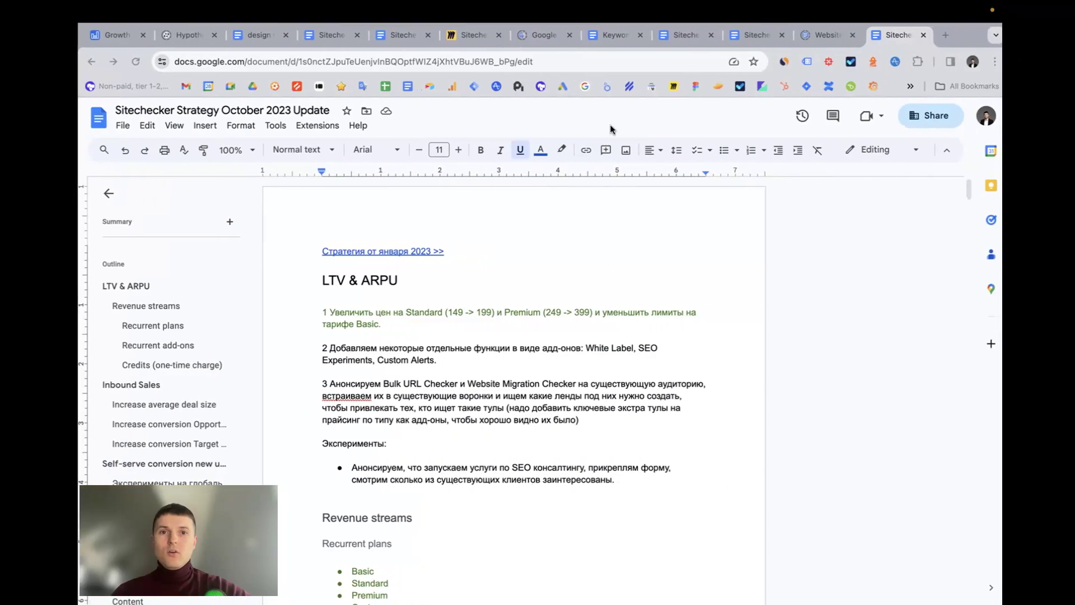
# Step: Back in the Looker Studio report, choose Make a copy from the more-options menu
pyautogui.hotkey('ctrl', 'Left')
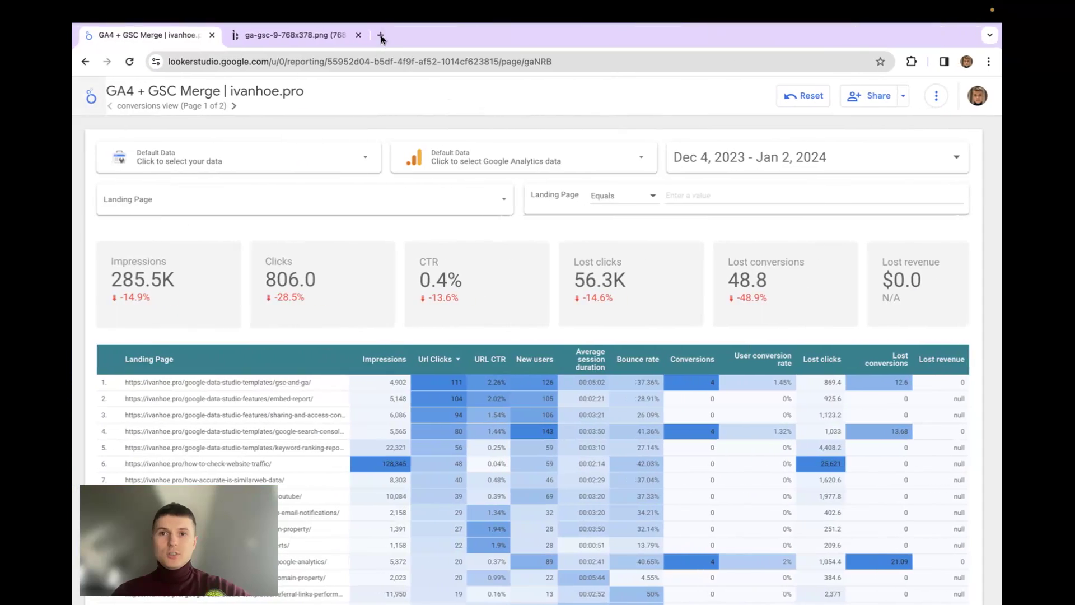
pyautogui.click(935, 96)
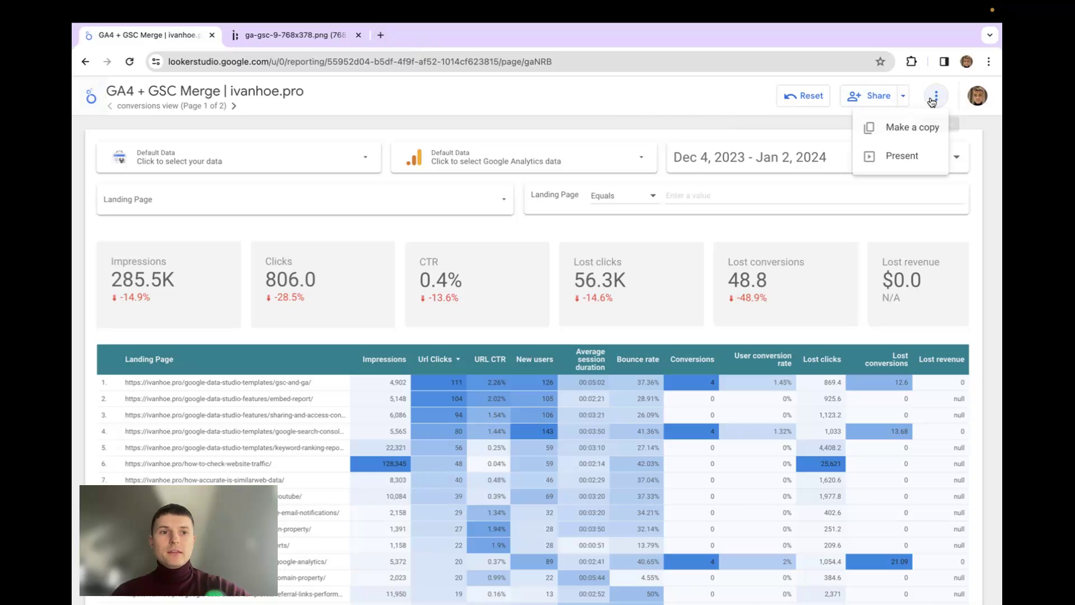
pyautogui.click(910, 133)
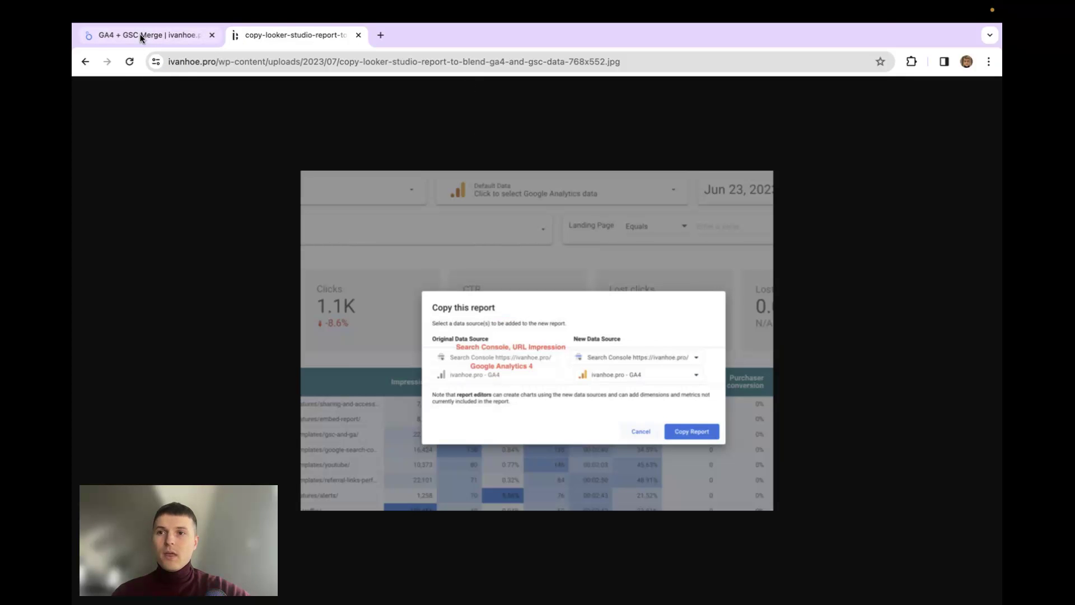
# Step: Compare with the reference screenshot and start a new data source for the first slot
pyautogui.click(141, 38)
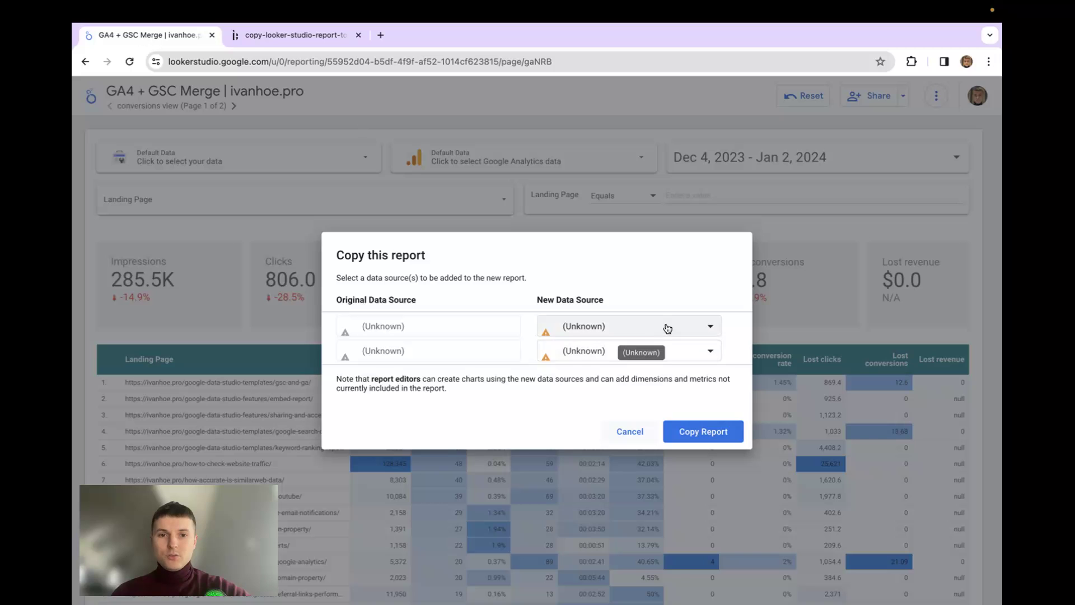
pyautogui.click(286, 39)
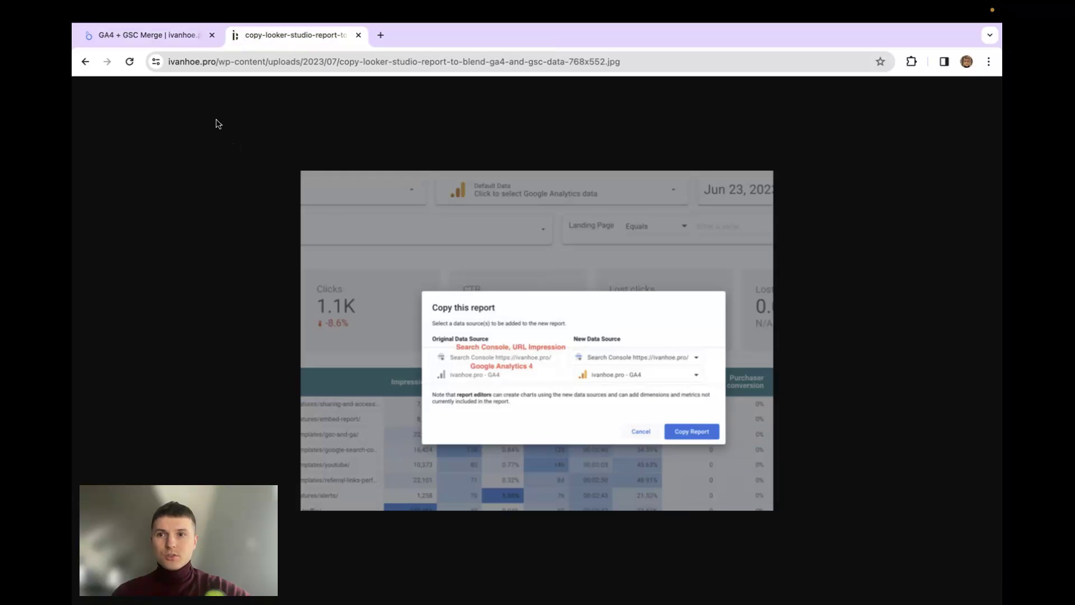
pyautogui.click(155, 38)
pyautogui.click(702, 323)
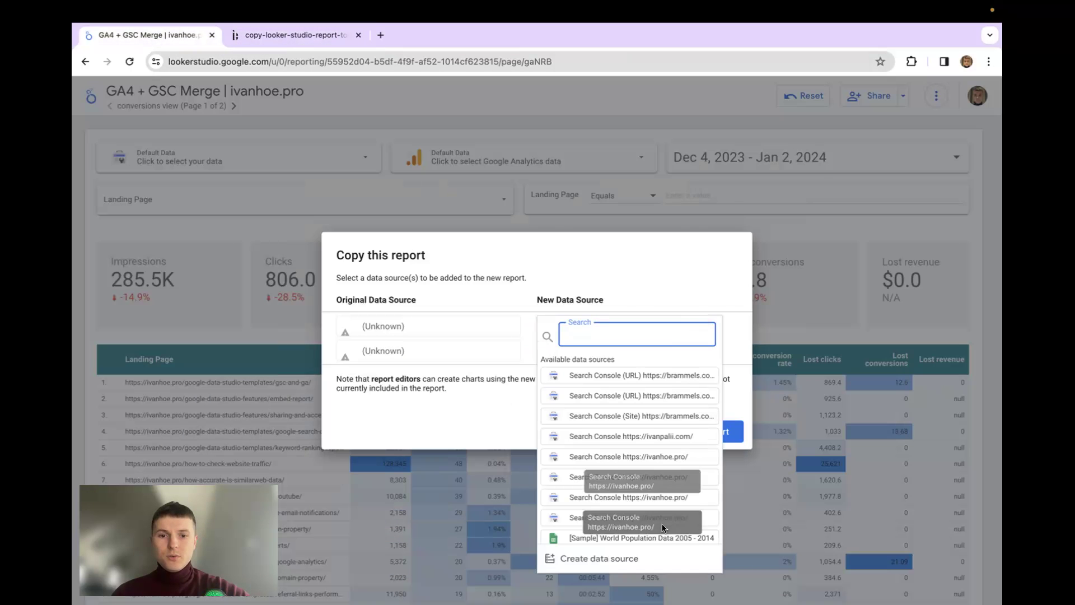
pyautogui.click(602, 558)
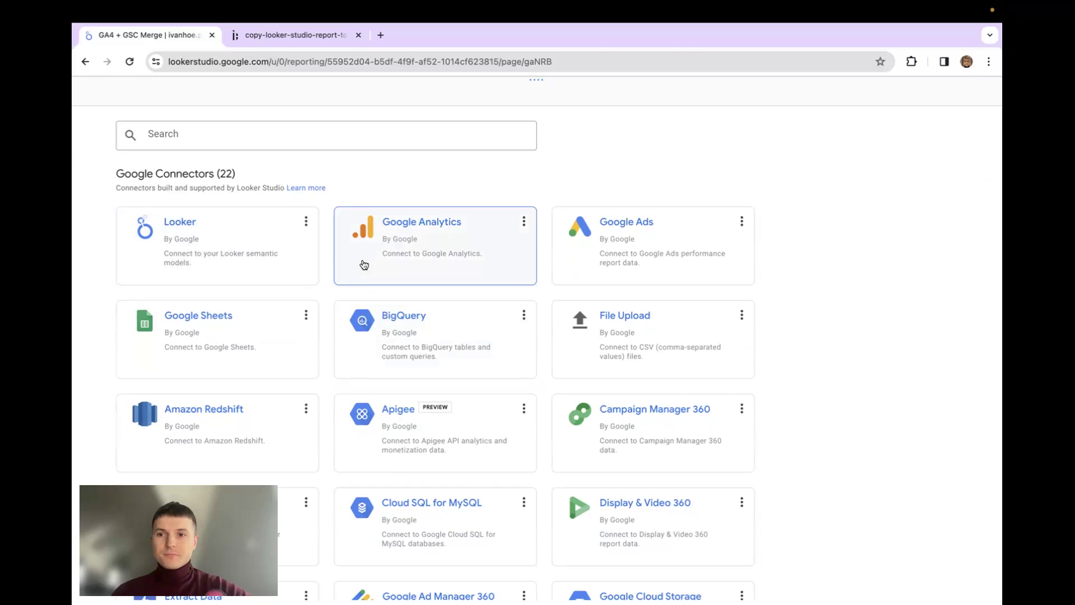
# Step: Connect a Search Console source for brammels.com, Url Impression table, web search type
pyautogui.scroll(-10, 364, 264)
pyautogui.click(247, 288)
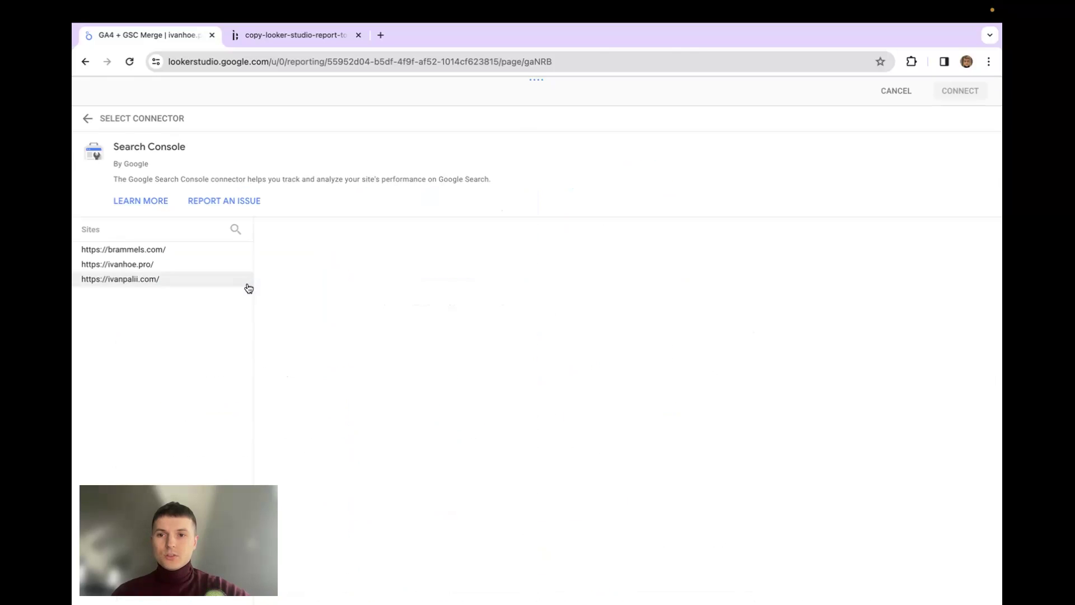
pyautogui.click(179, 252)
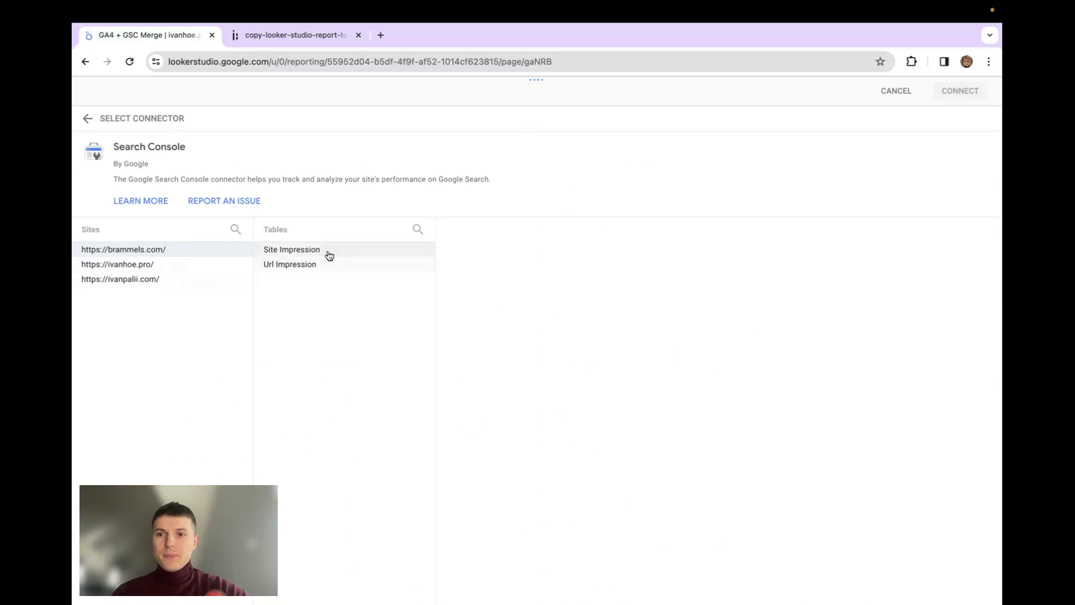
pyautogui.click(290, 266)
pyautogui.click(468, 256)
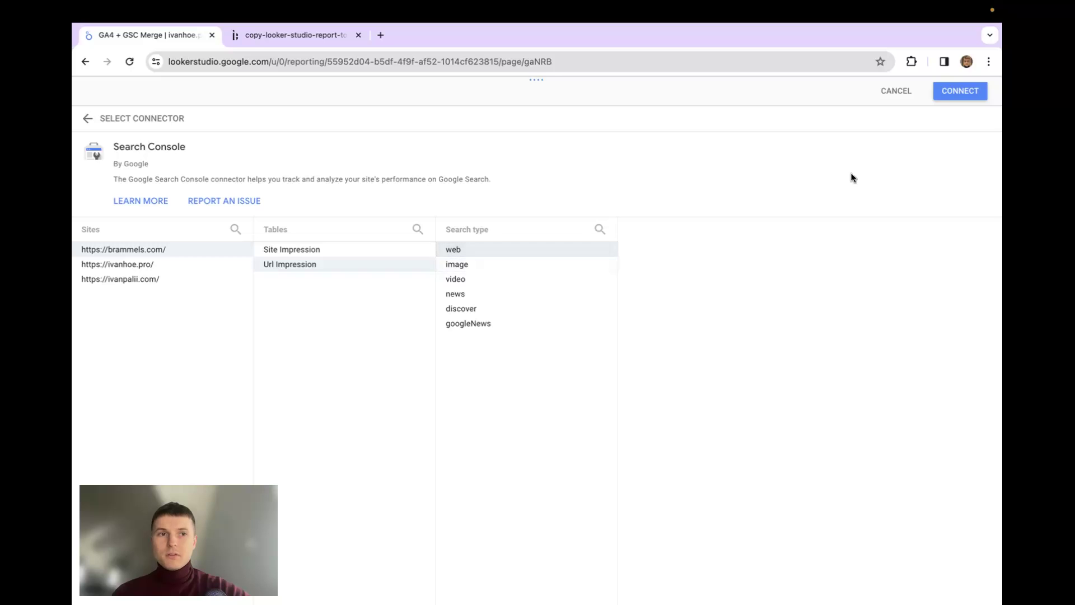
pyautogui.click(944, 95)
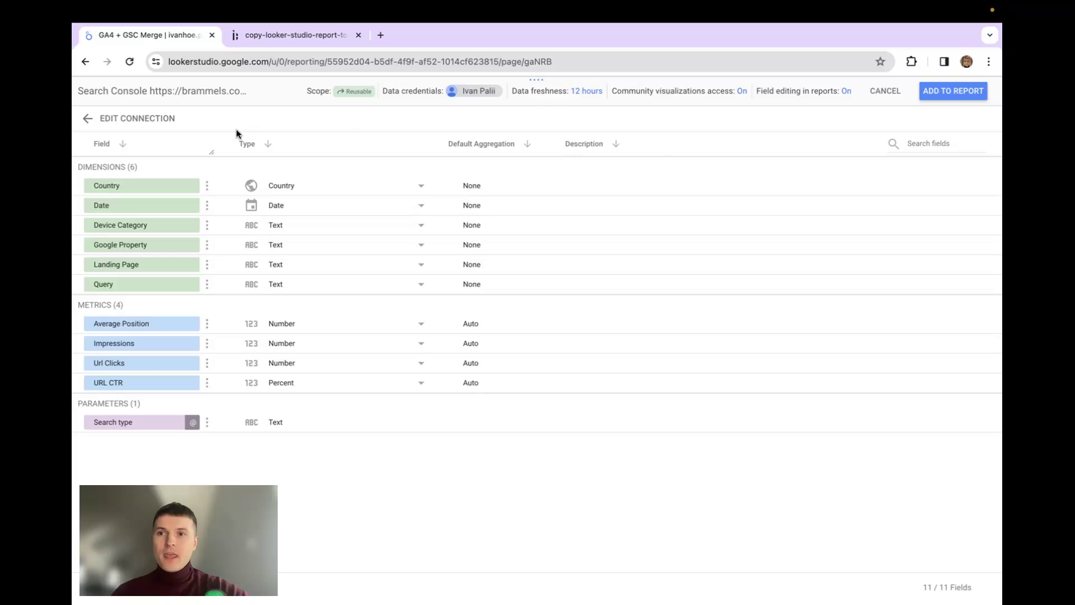
# Step: Rename the new Search Console source to 'Brammels (URL)' and add it to the report copy
pyautogui.click(247, 92)
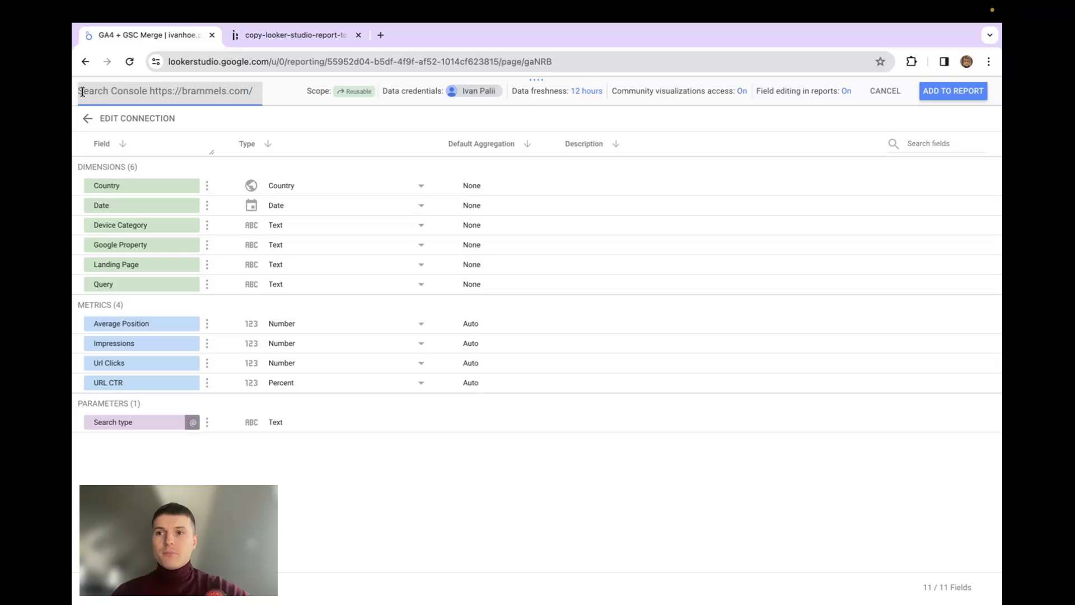
pyautogui.moveTo(81, 91); pyautogui.dragTo(221, 90)
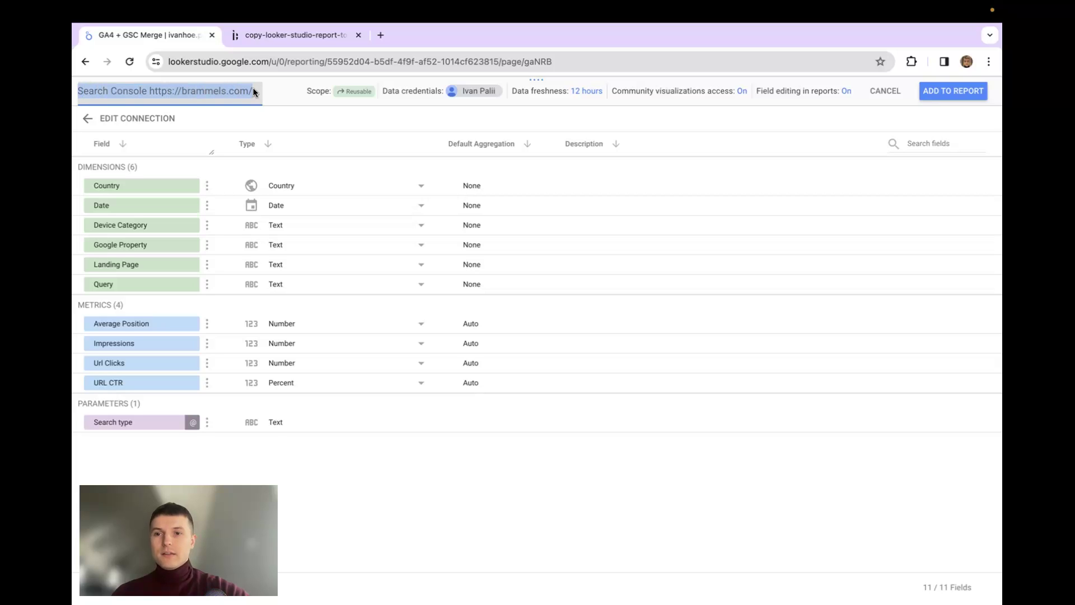
pyautogui.write('Brammels, ')
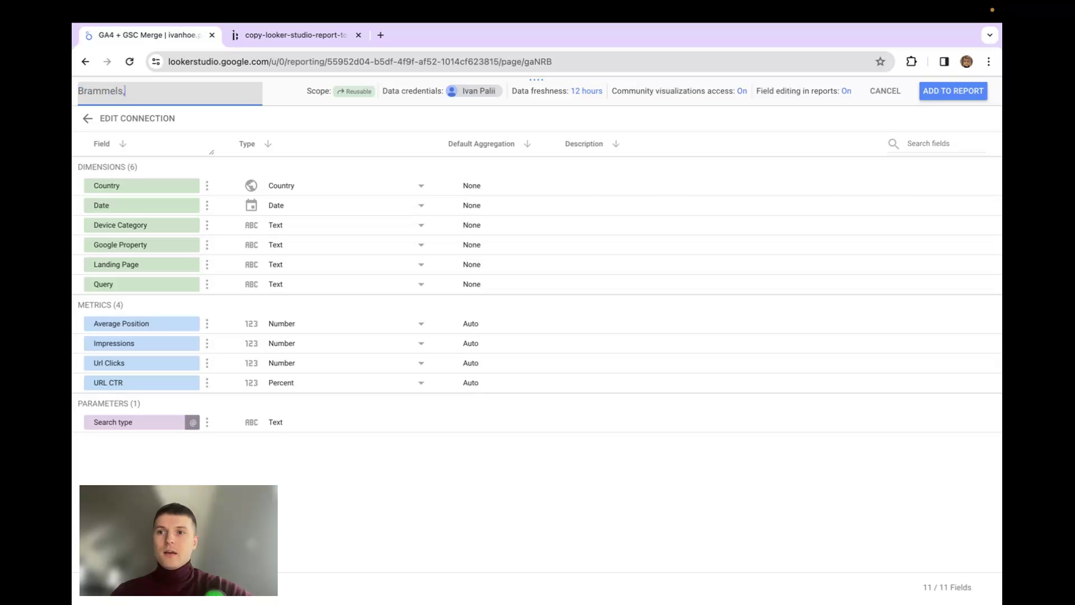
pyautogui.write('(URL')
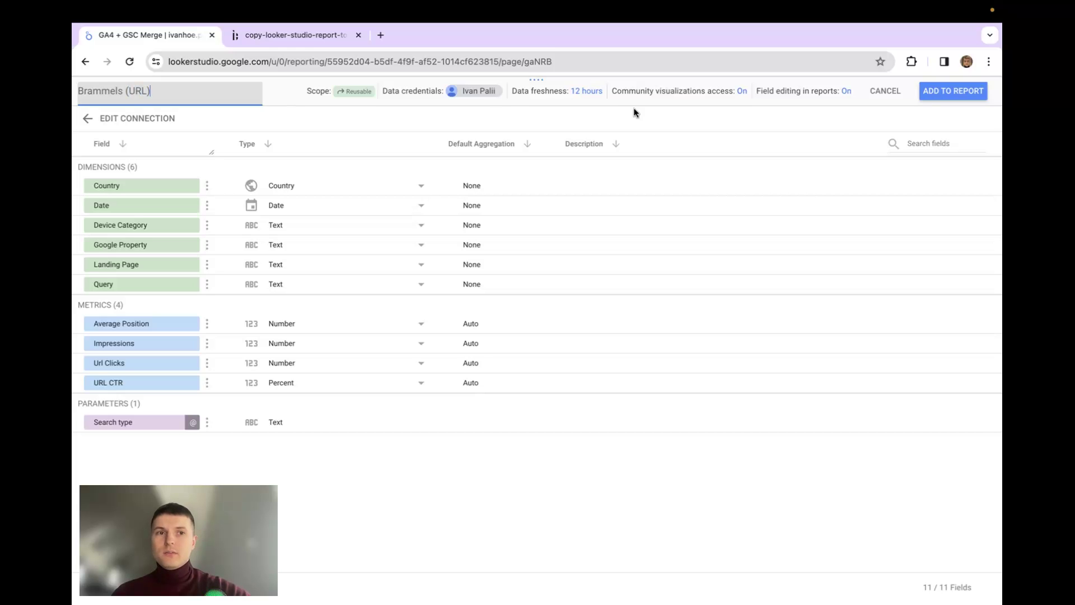
pyautogui.click(951, 94)
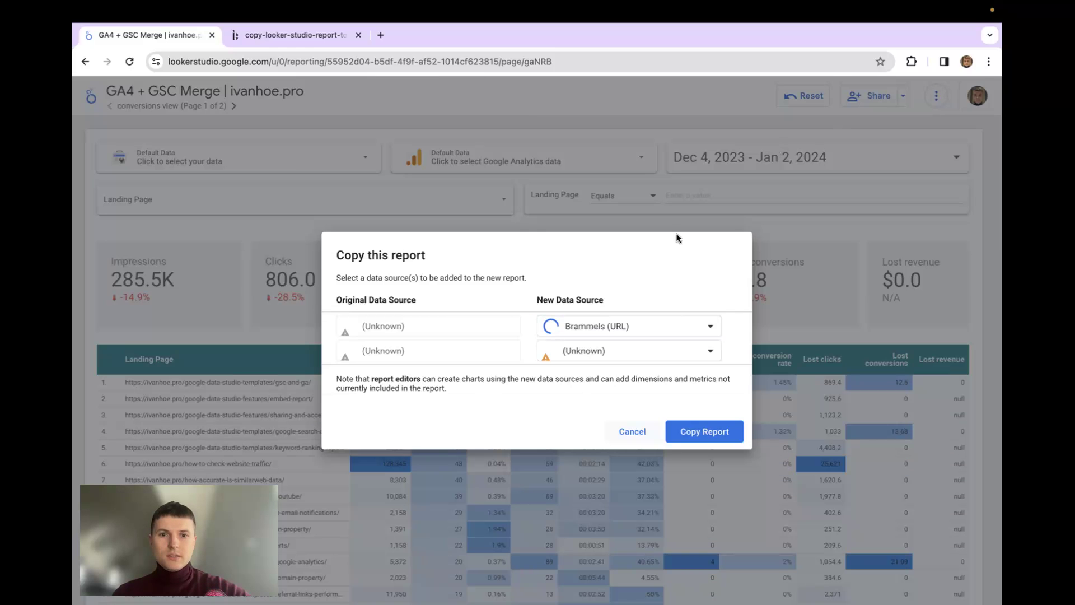
# Step: Connect a Google Analytics source for the Brammels account's brammels.com app + web property
pyautogui.click(704, 352)
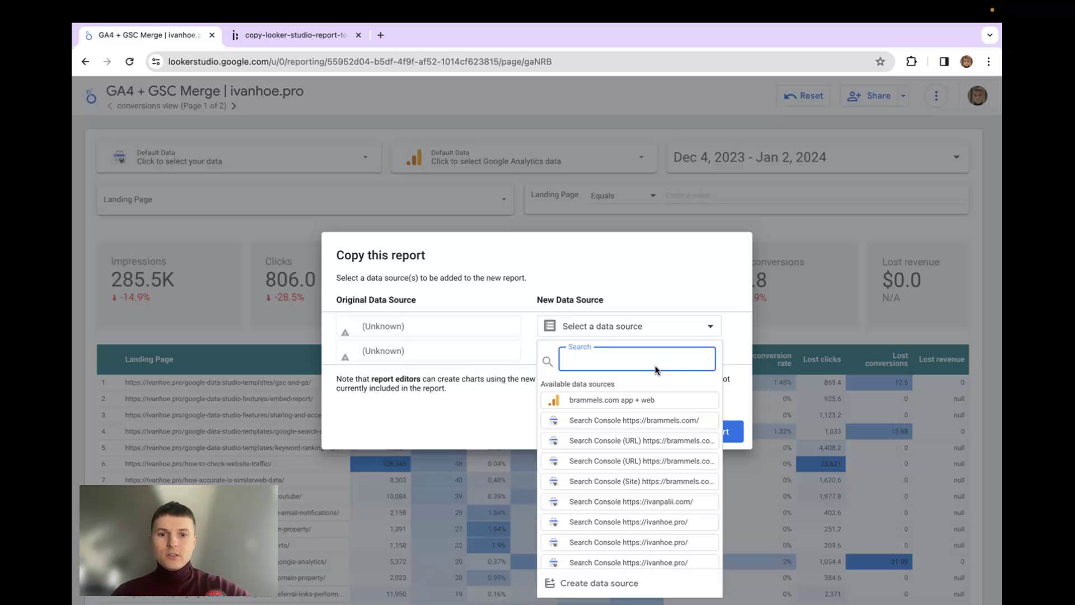
pyautogui.click(616, 582)
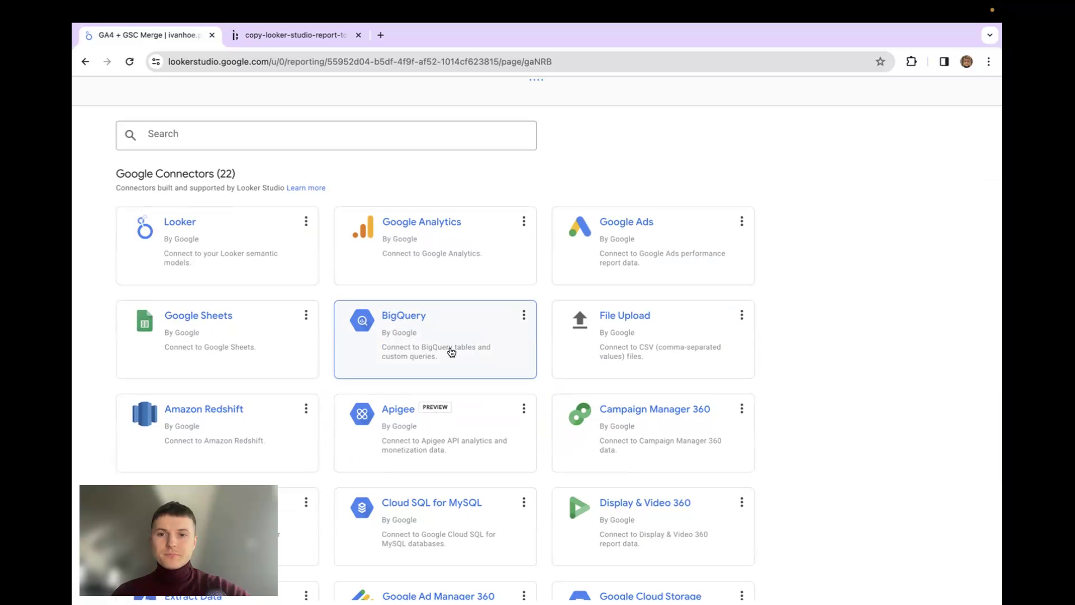
pyautogui.click(442, 242)
pyautogui.click(229, 263)
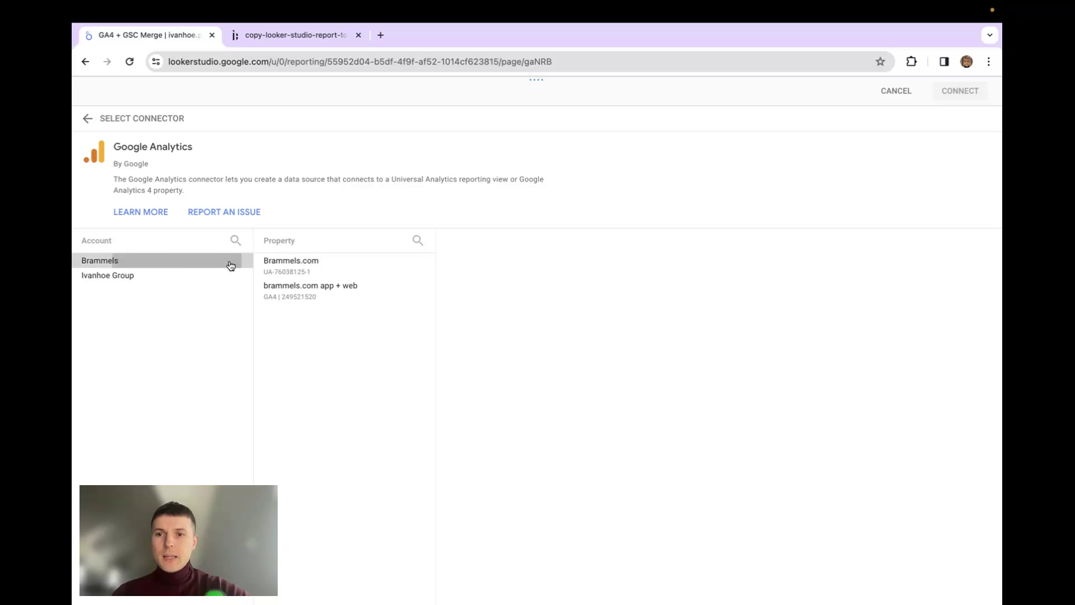
pyautogui.click(338, 297)
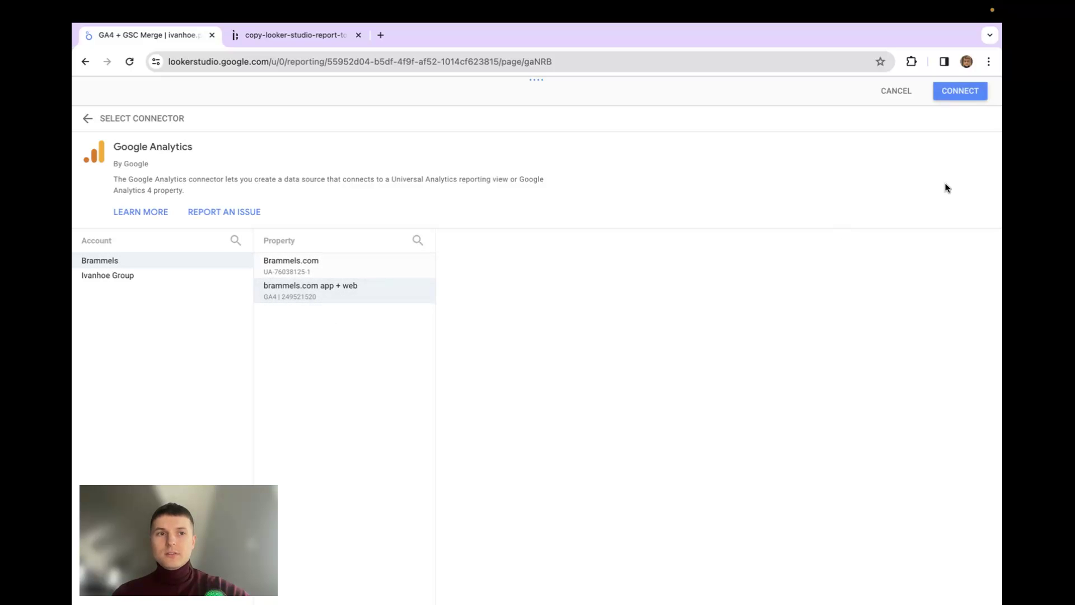
pyautogui.click(958, 92)
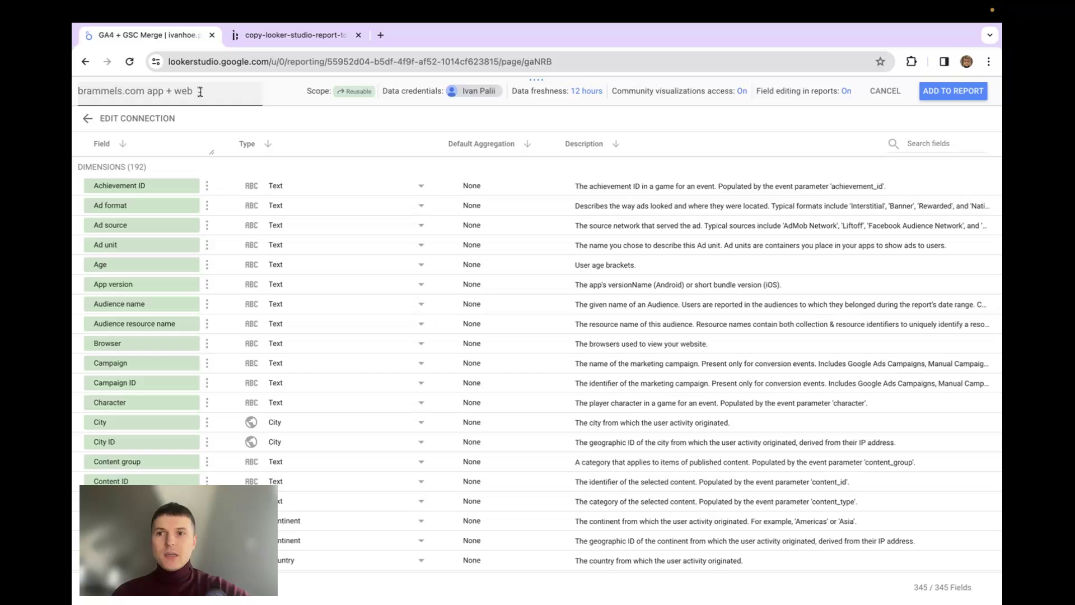
# Step: Rename it 'brammels.com (ga4)', add it to the copy, and create the copied report
pyautogui.moveTo(193, 91); pyautogui.dragTo(154, 91)
pyautogui.write('(ga4')
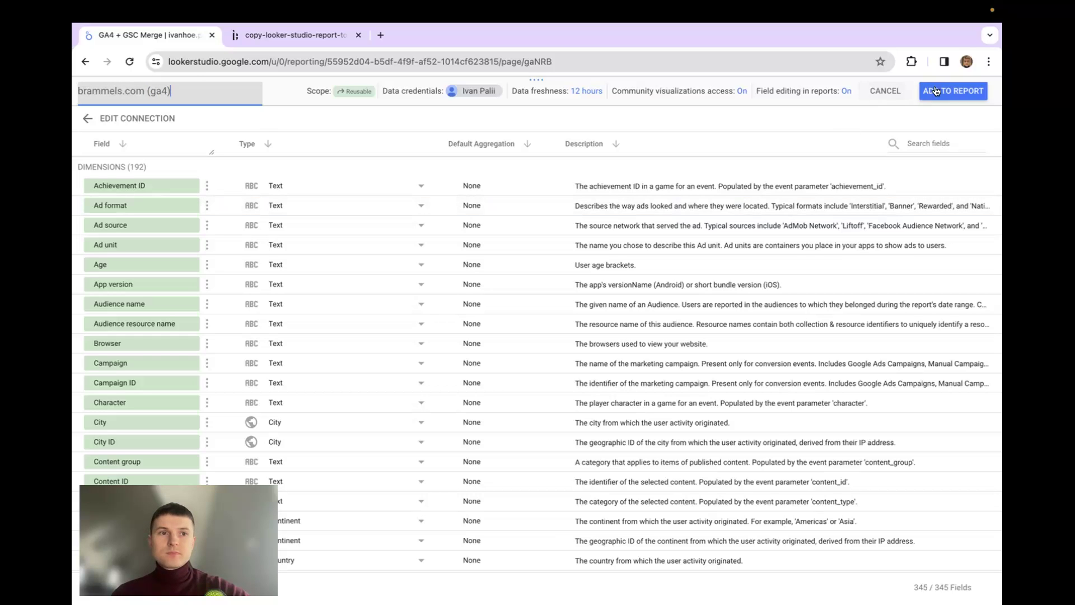
pyautogui.click(952, 91)
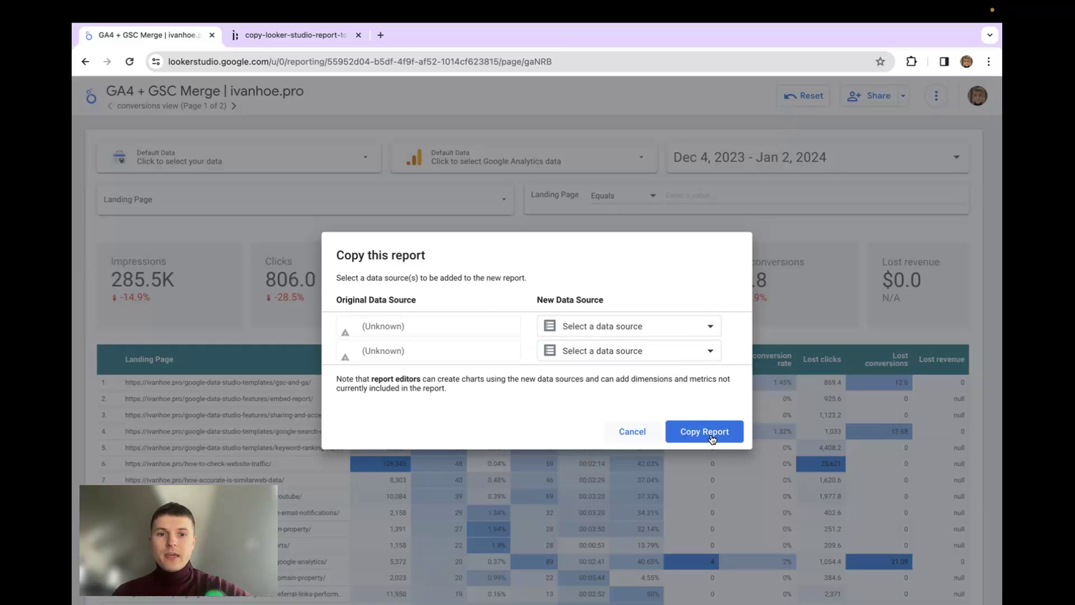
pyautogui.click(703, 433)
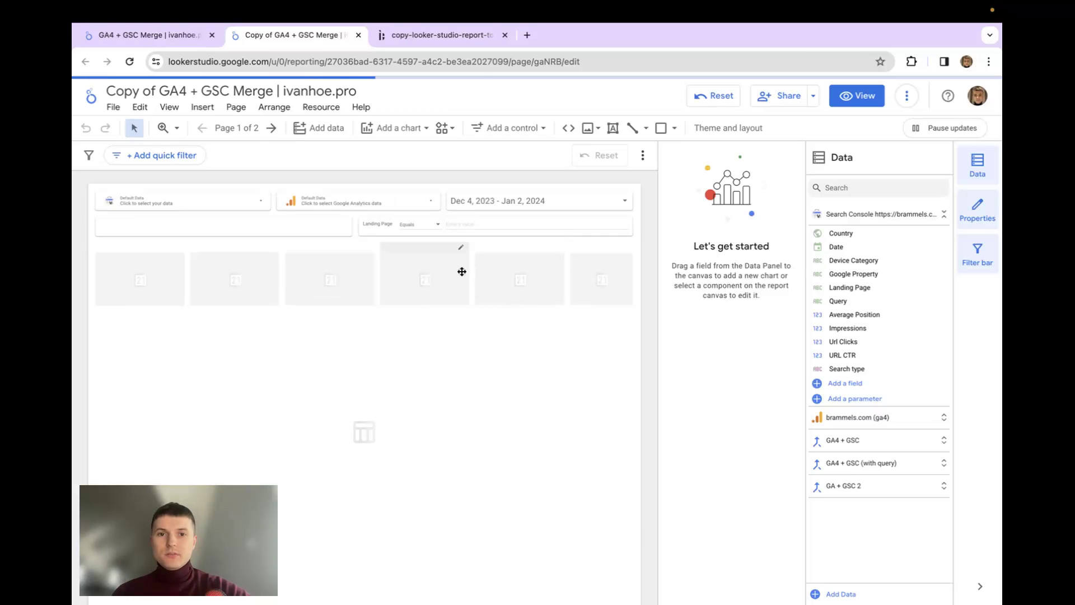
# Step: View the copied report, then switch back to the original report's window
pyautogui.click(857, 95)
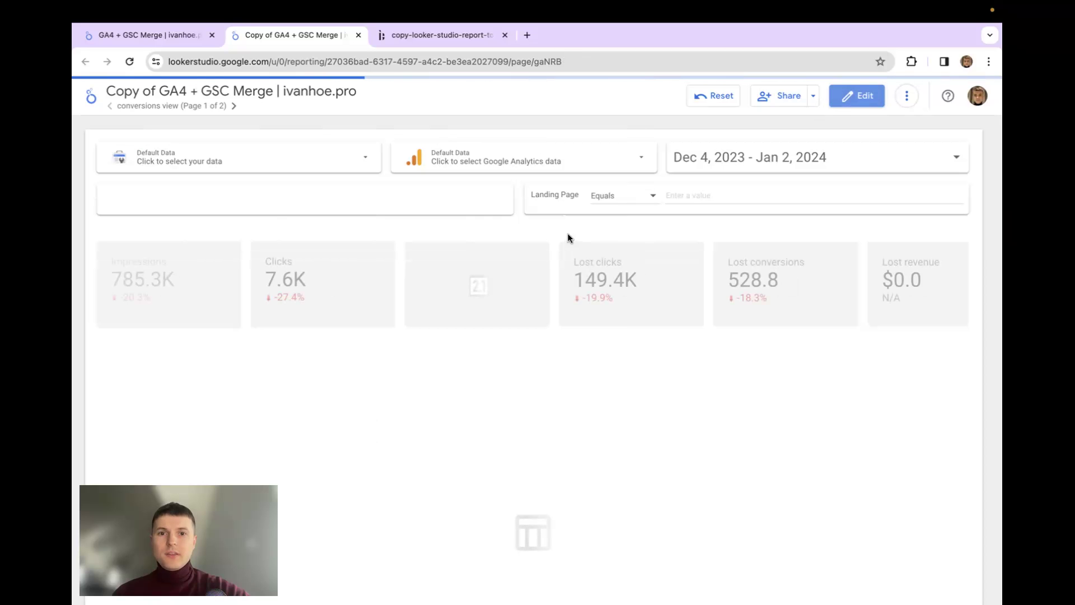
pyautogui.hotkey('ctrl', 'Right')
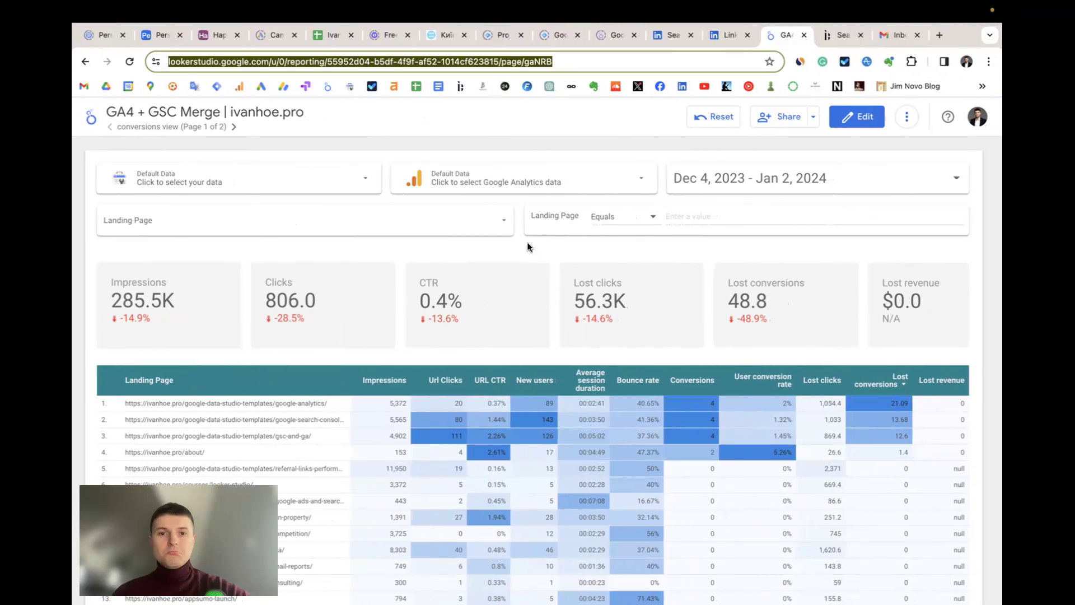